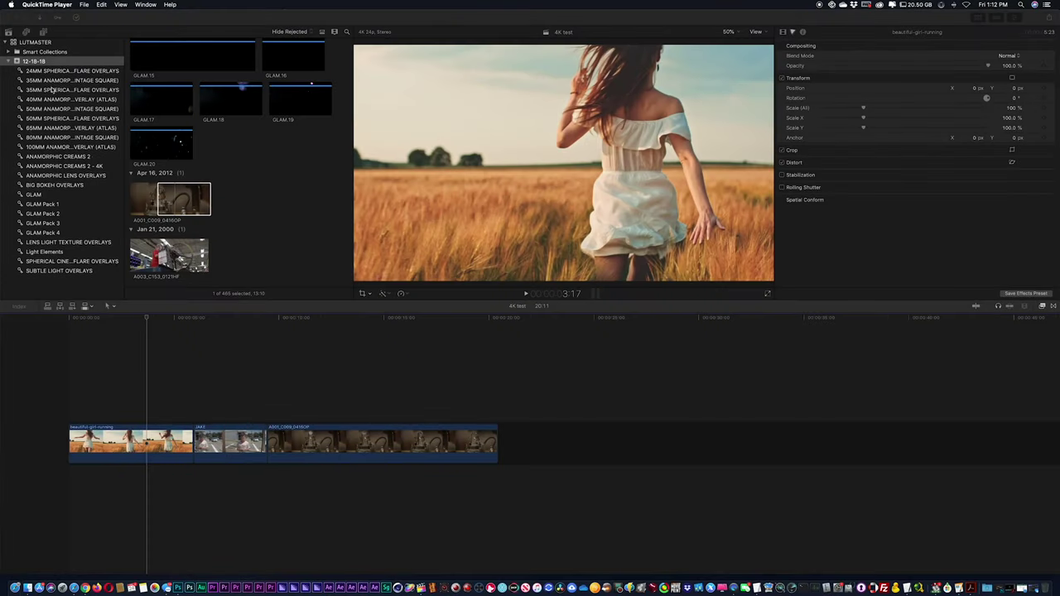
- Preview the 35MM spherical flare clips Overlay_07_1, Overlay_02 and Overlay_05
{"action": "left_click", "coordinate": [51, 88]}
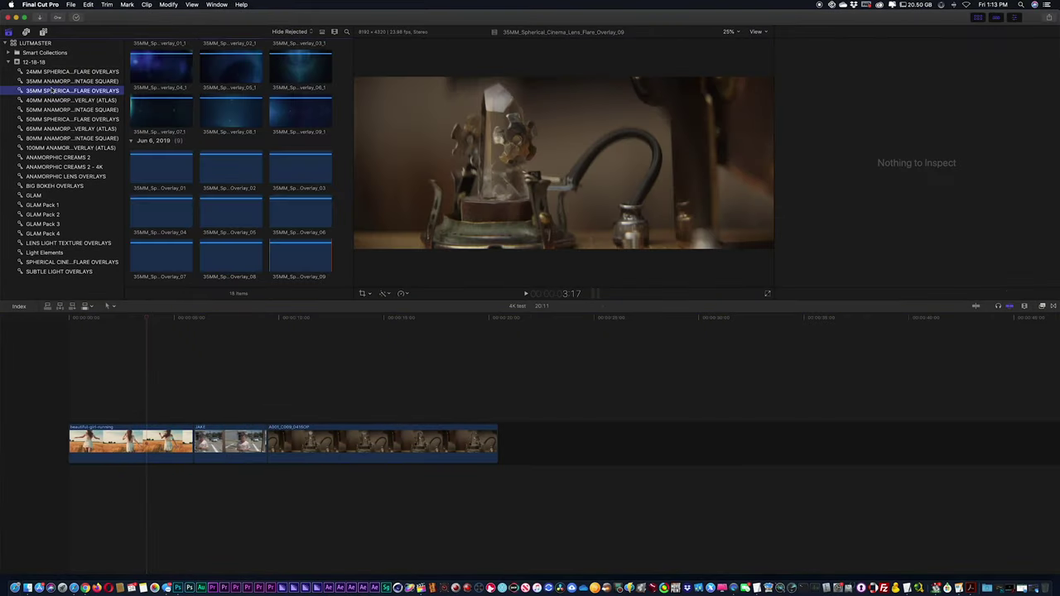
{"action": "left_click", "coordinate": [155, 118]}
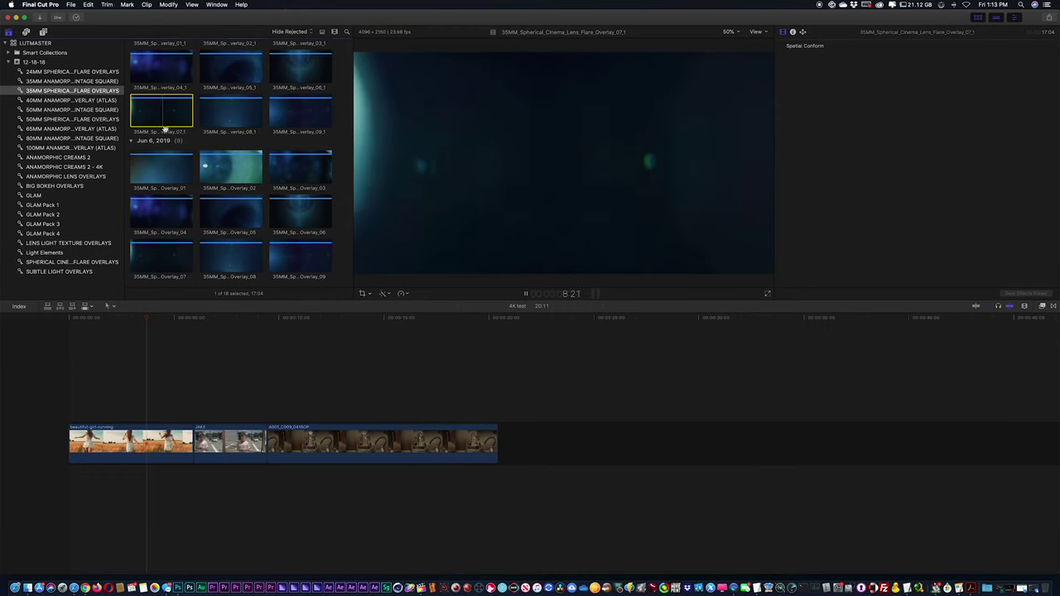
{"action": "key", "text": "space"}
{"action": "left_click", "coordinate": [207, 173]}
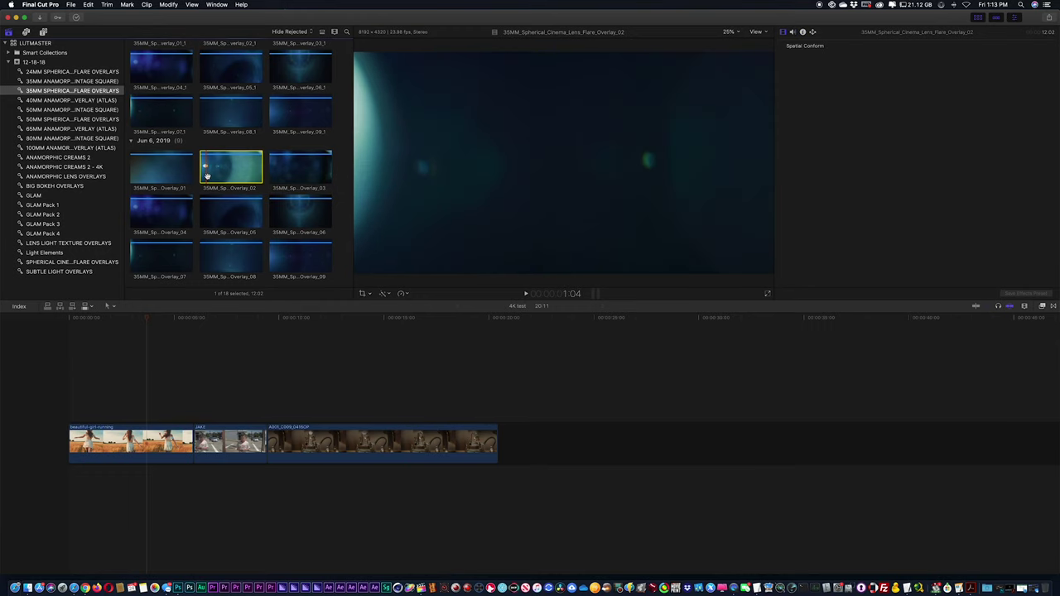
{"action": "left_click", "coordinate": [209, 214]}
{"action": "key", "text": "space"}
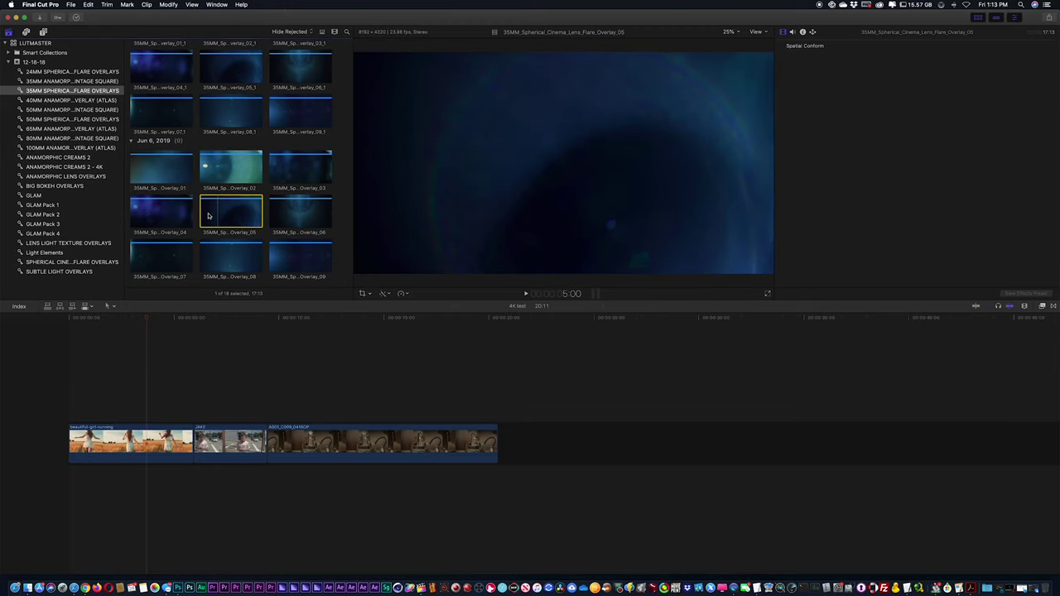
- Preview the 50MM flare Overlay_04_1 and the GLAM.20 particle clip
{"action": "left_click", "coordinate": [72, 118]}
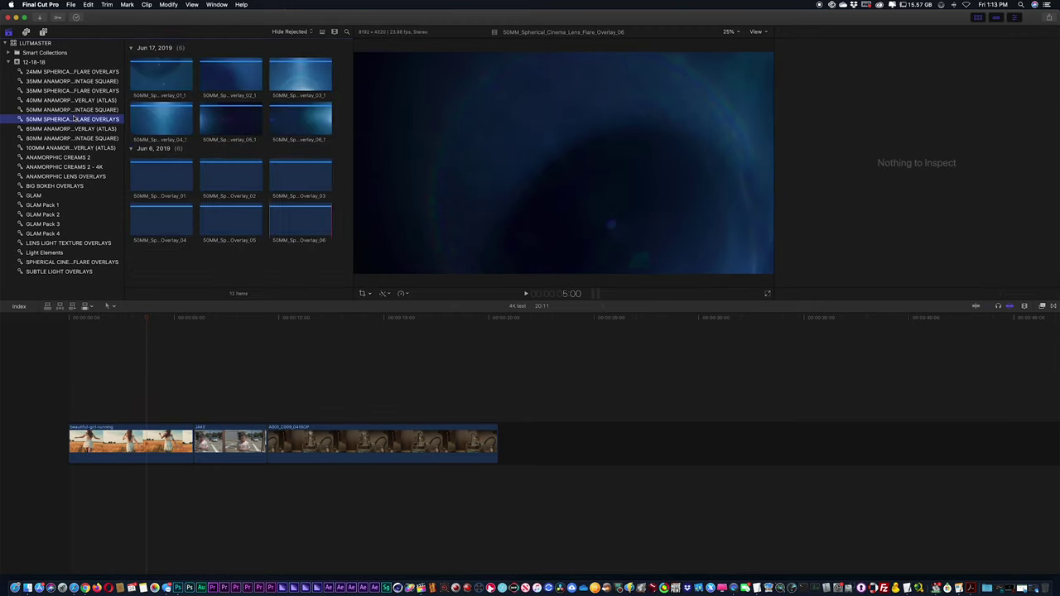
{"action": "left_click", "coordinate": [147, 119]}
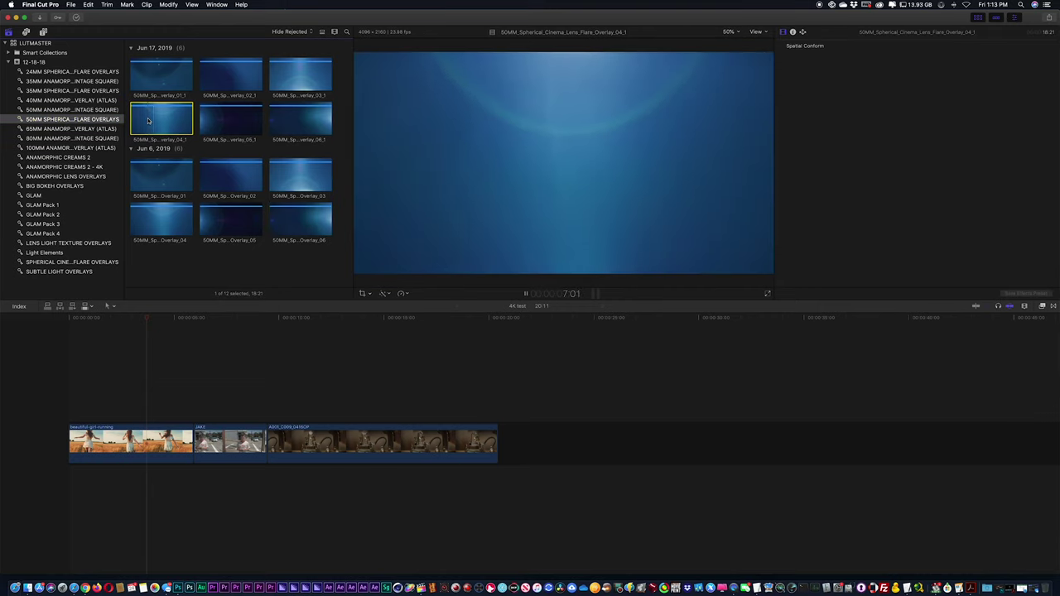
{"action": "left_click", "coordinate": [63, 194]}
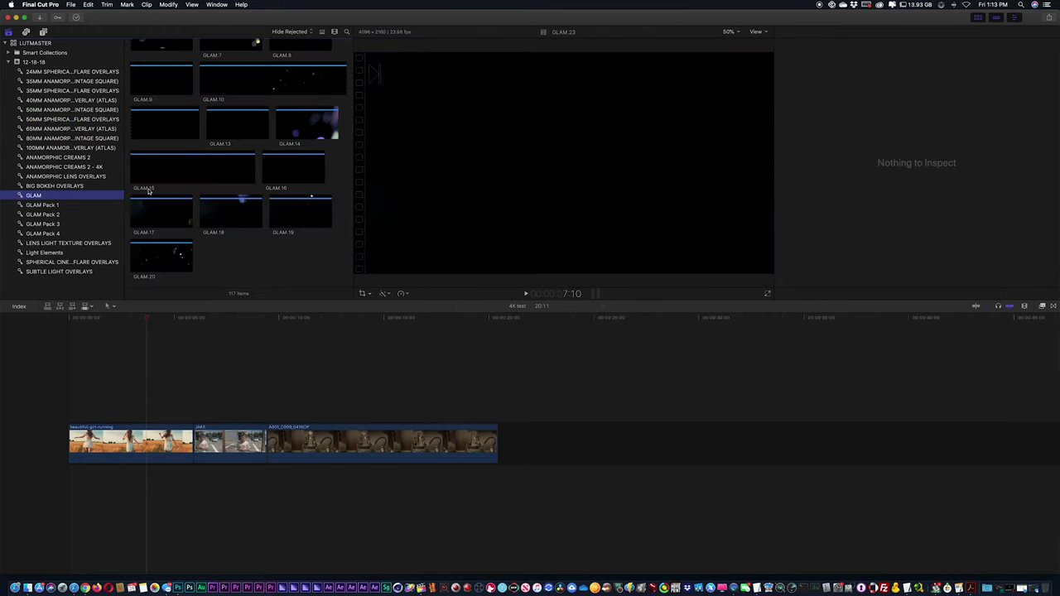
{"action": "left_click", "coordinate": [155, 269]}
{"action": "key", "text": "space"}
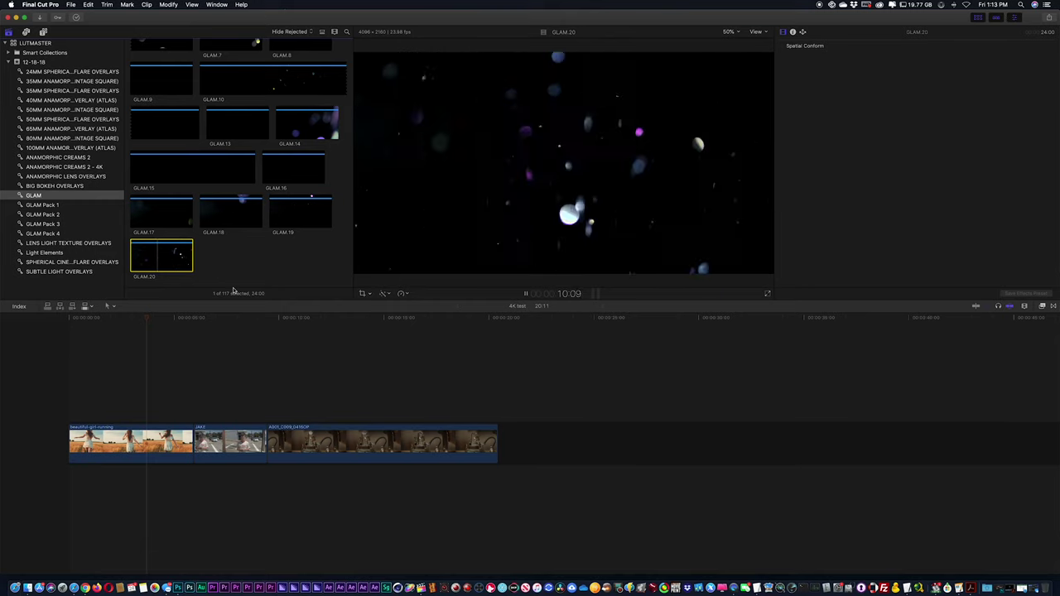
{"action": "key", "text": "space"}
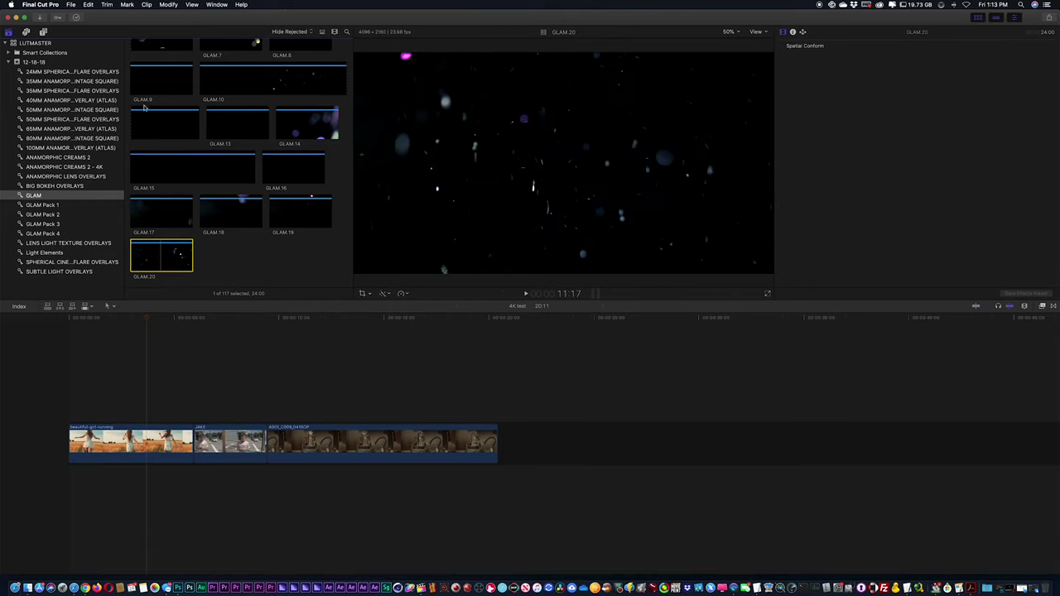
{"action": "left_click", "coordinate": [71, 5]}
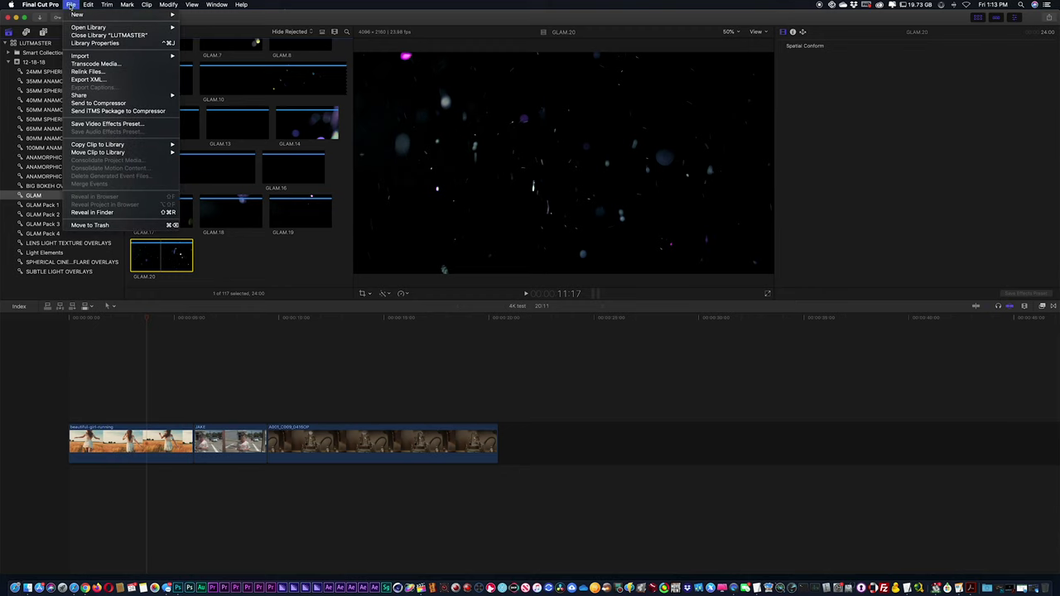
{"action": "mouse_move", "coordinate": [134, 97]}
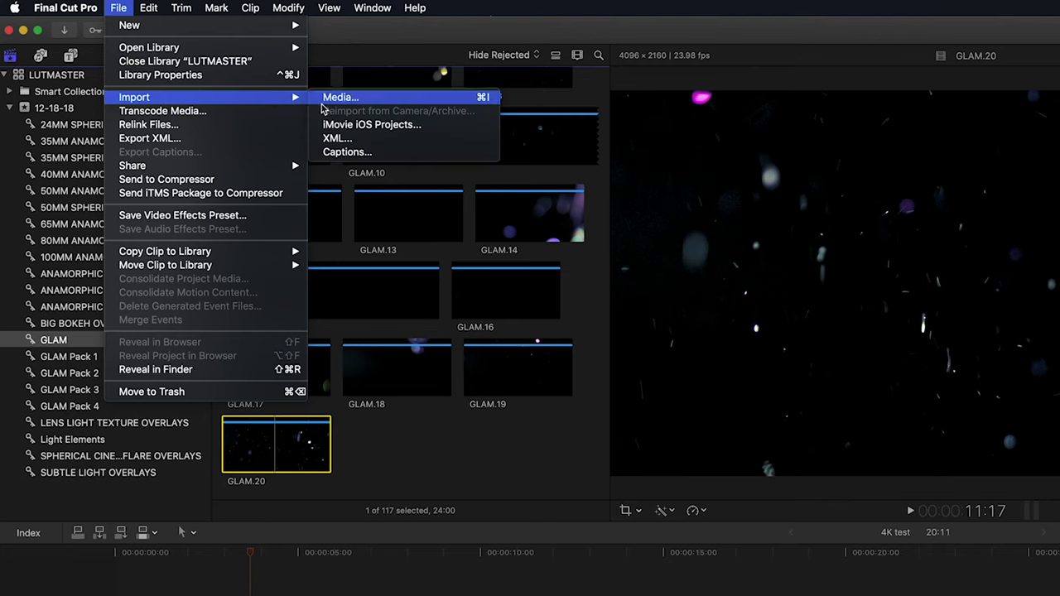
- Import the CINEDUST 8K folder through the Media Import window
{"action": "left_click", "coordinate": [331, 98]}
{"action": "scroll", "coordinate": [348, 353], "scroll_direction": "down", "scroll_amount": 5}
{"action": "scroll", "coordinate": [348, 356], "scroll_direction": "down", "scroll_amount": 4}
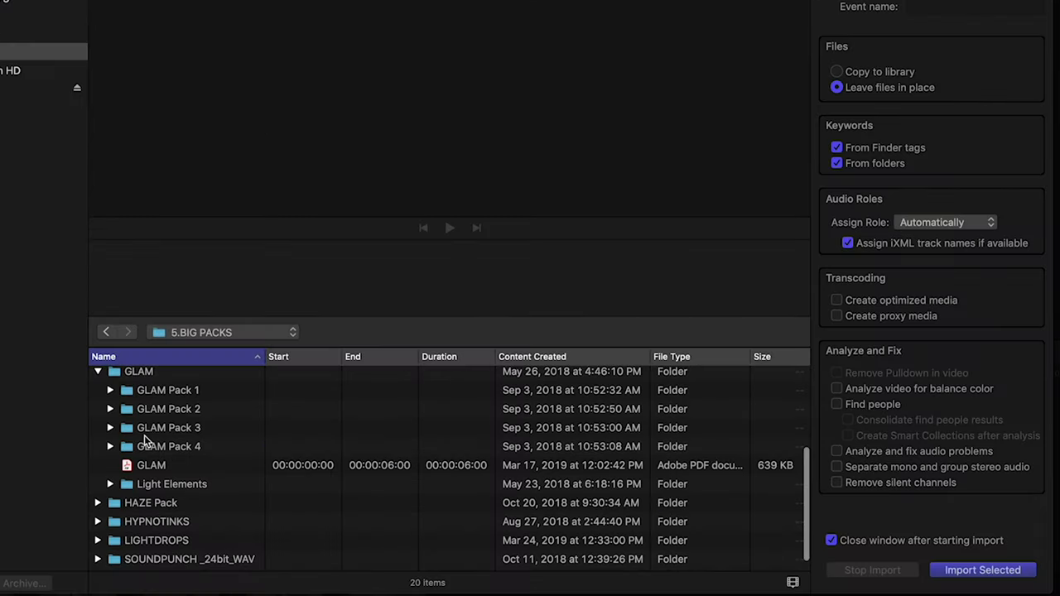
{"action": "scroll", "coordinate": [348, 370], "scroll_direction": "up", "scroll_amount": 3}
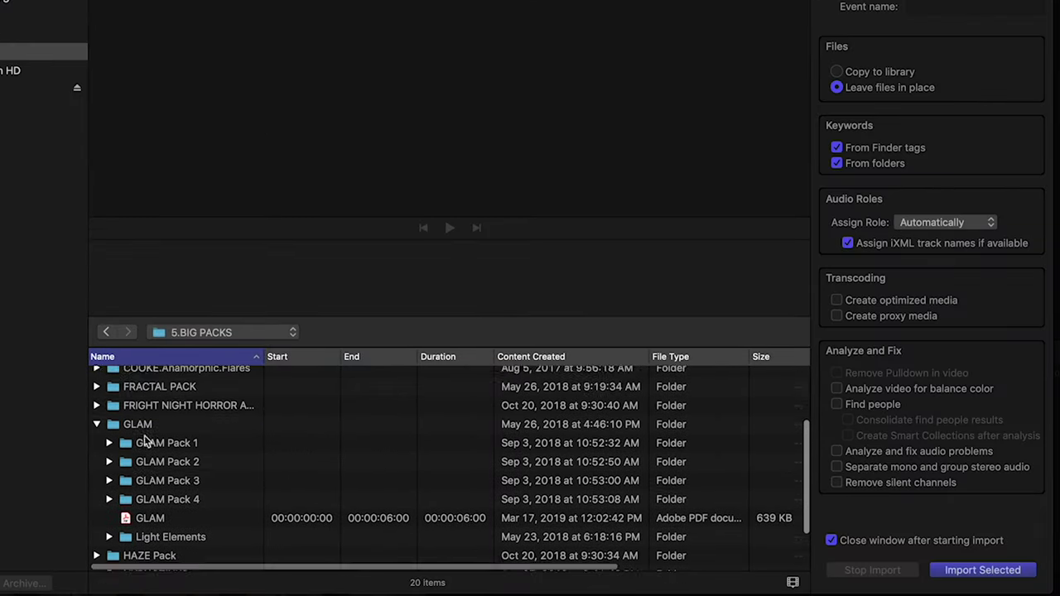
{"action": "scroll", "coordinate": [144, 441], "scroll_direction": "up", "scroll_amount": 5}
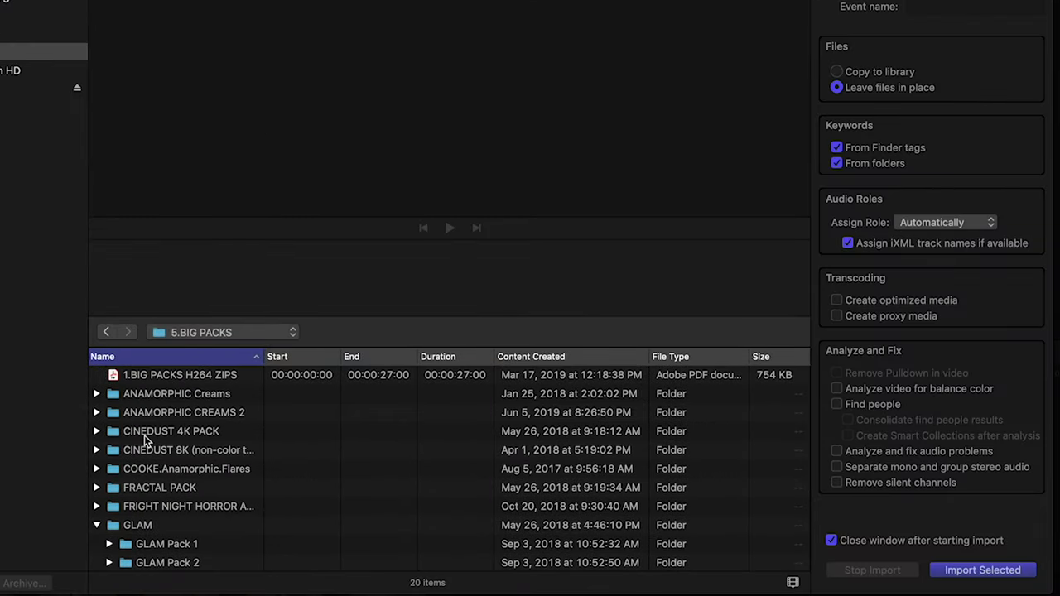
{"action": "left_click", "coordinate": [151, 450]}
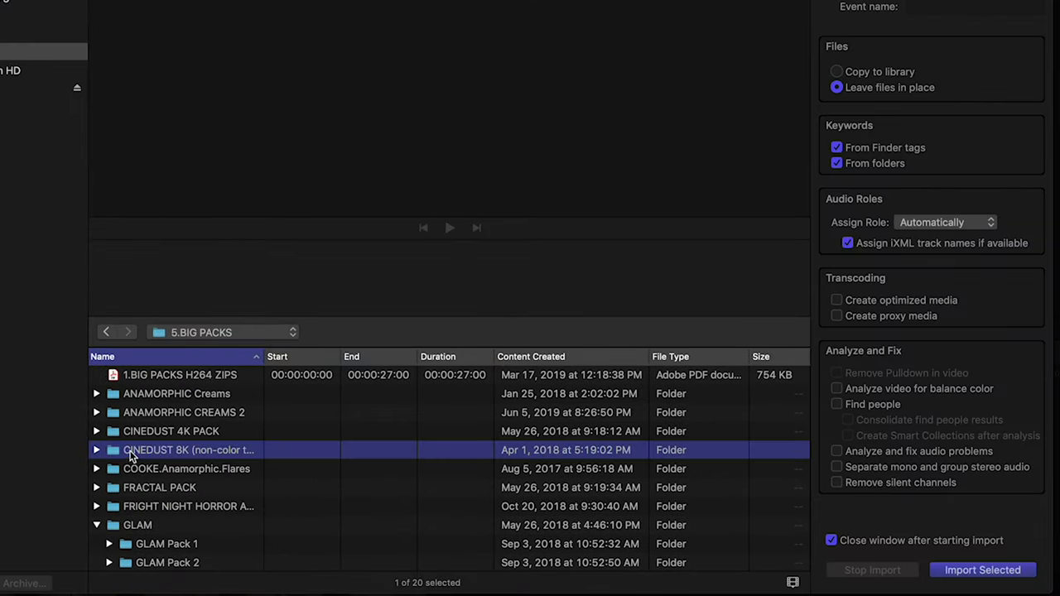
{"action": "key", "text": "Right"}
{"action": "left_click", "coordinate": [980, 570]}
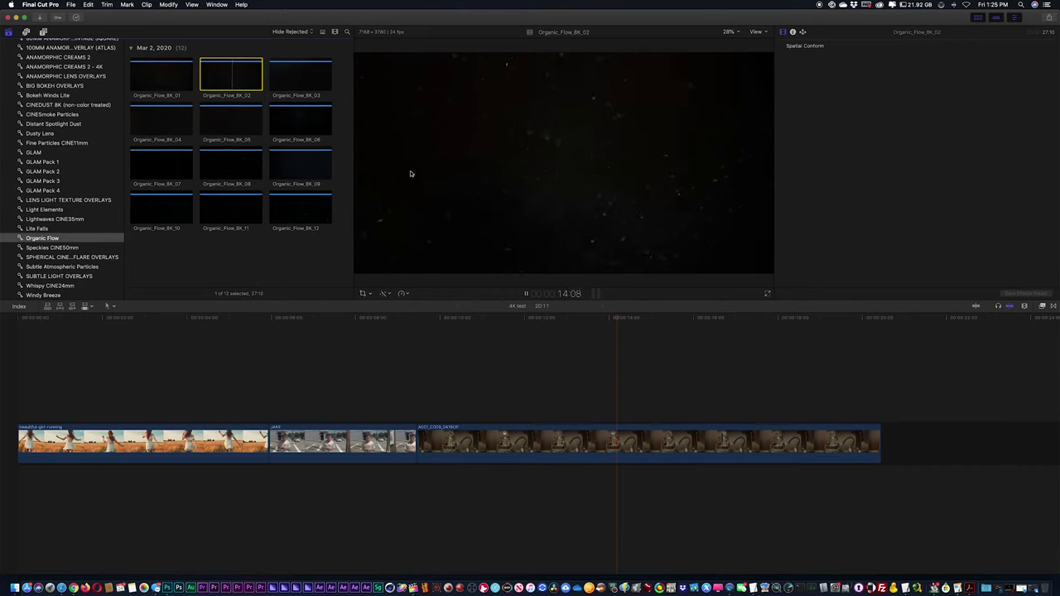
- Layer Organic_Flow_8K_02 above the main footage and scale it to 109.56%
{"action": "key", "text": "space"}
{"action": "left_click_drag", "start_coordinate": [232, 73], "coordinate": [421, 405]}
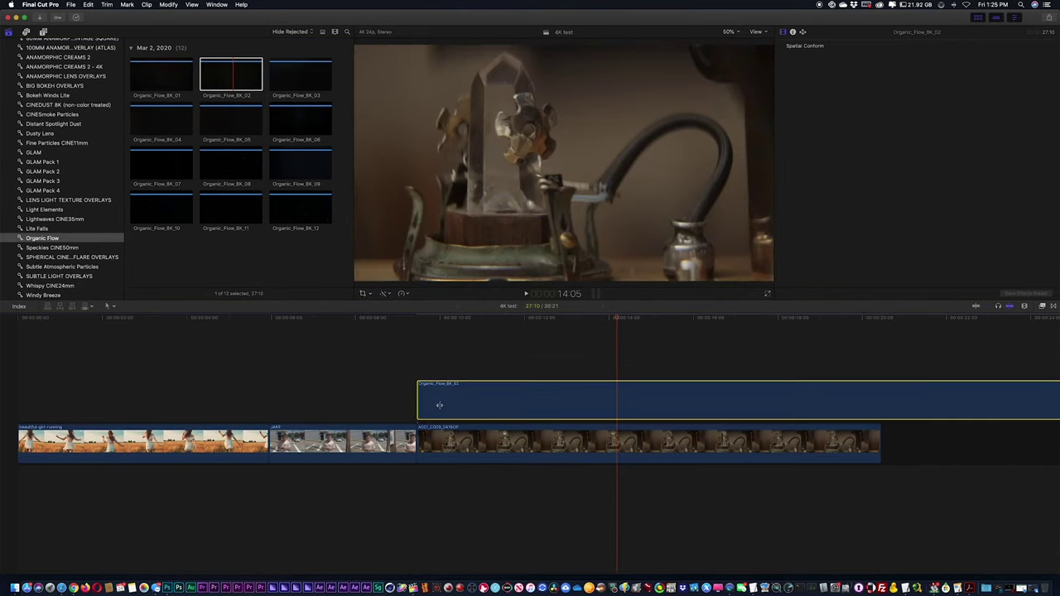
{"action": "left_click_drag", "start_coordinate": [866, 128], "coordinate": [869, 130]}
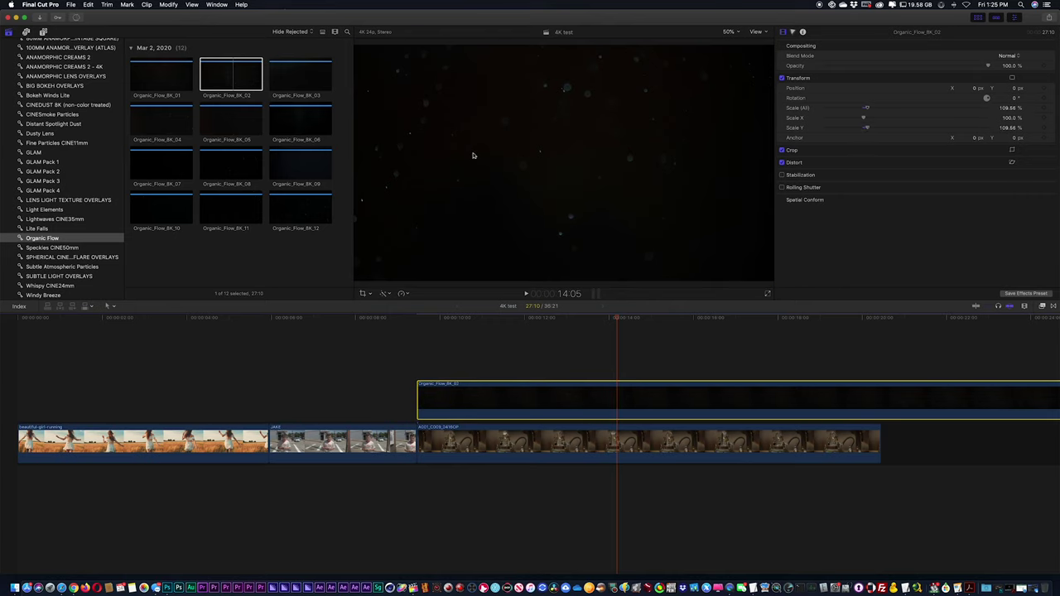
{"action": "left_click", "coordinate": [215, 5]}
{"action": "mouse_move", "coordinate": [521, 110]}
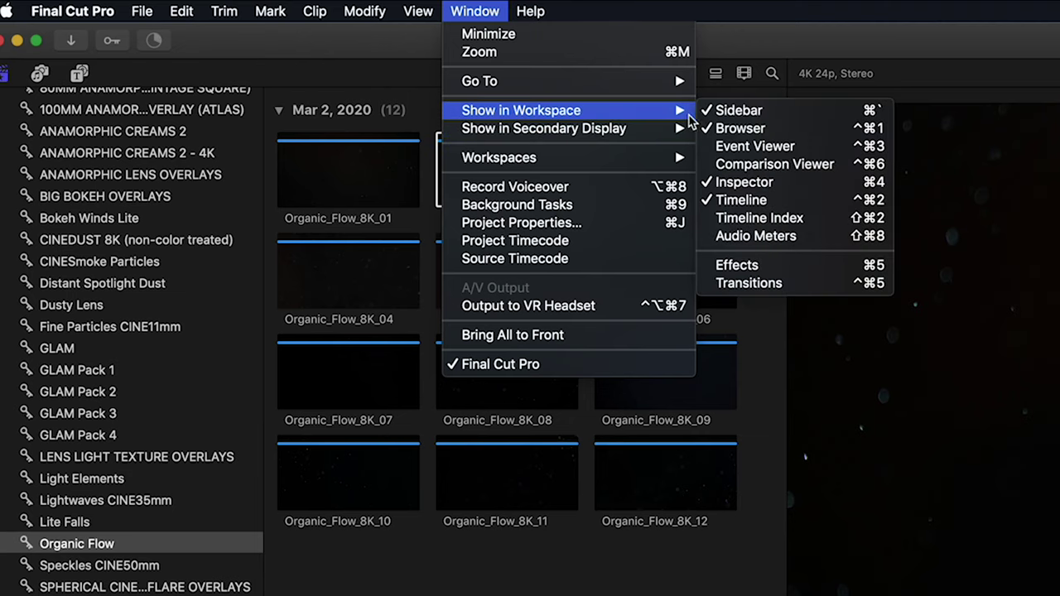
- Apply the Color Curves effect to the Organic Flow overlay
{"action": "left_click", "coordinate": [729, 265]}
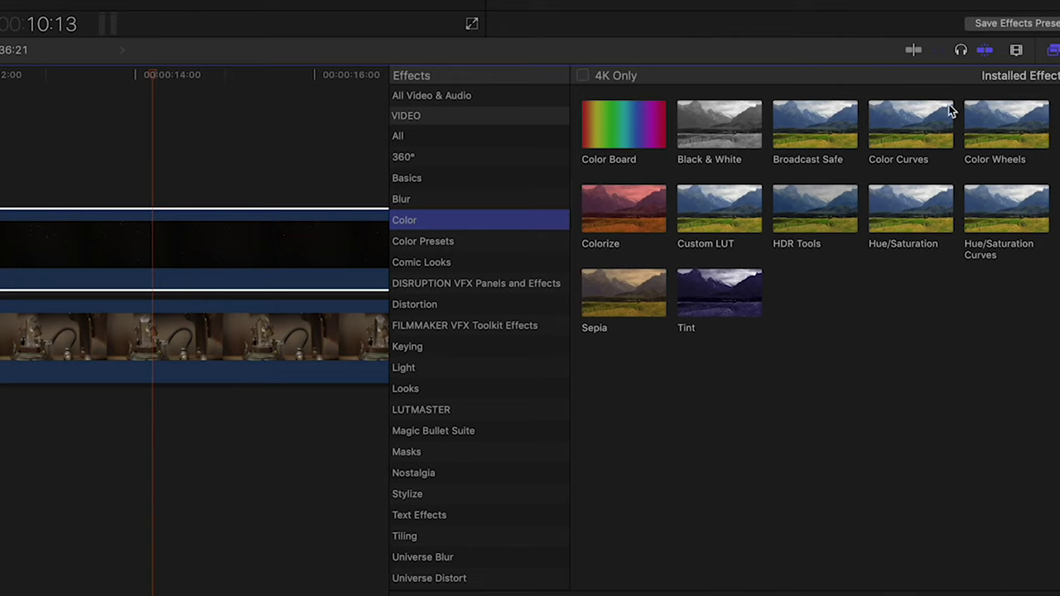
{"action": "left_click", "coordinate": [930, 135]}
{"action": "left_click_drag", "start_coordinate": [912, 112], "coordinate": [223, 218]}
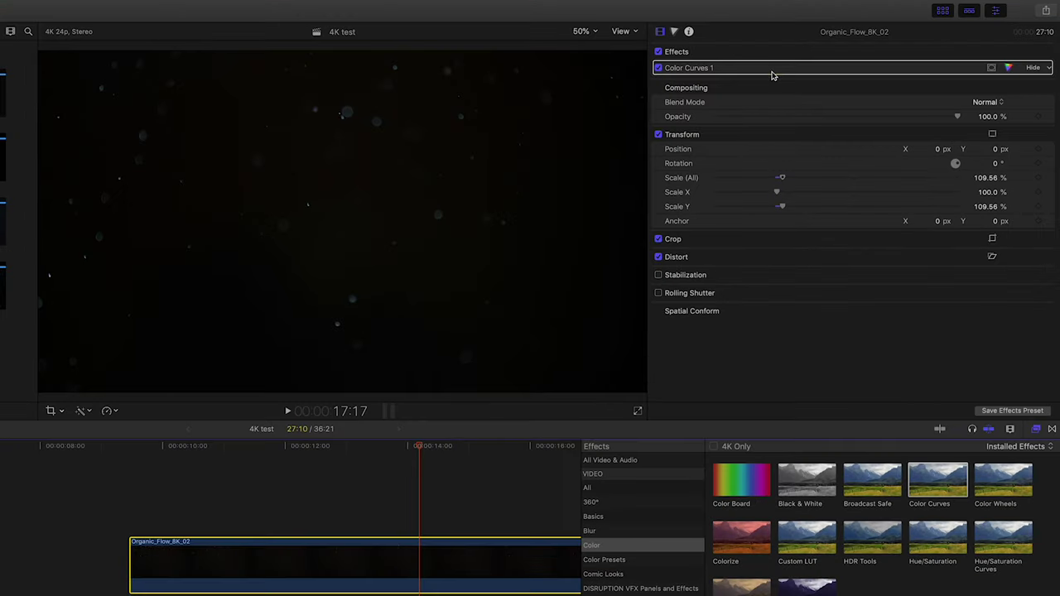
{"action": "double_click", "coordinate": [864, 58]}
- Shape the luma curve into an S-curve, darkening shadows and lifting mids and highlights
{"action": "left_click", "coordinate": [957, 111]}
{"action": "left_click", "coordinate": [812, 140]}
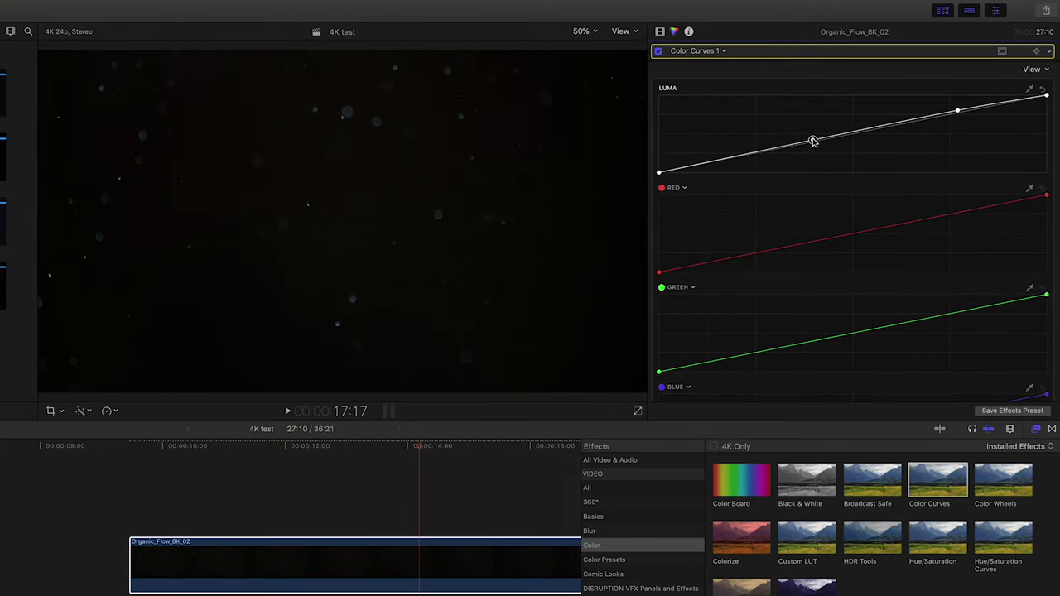
{"action": "left_click_drag", "start_coordinate": [766, 157], "coordinate": [757, 160]}
{"action": "left_click_drag", "start_coordinate": [812, 139], "coordinate": [815, 131]}
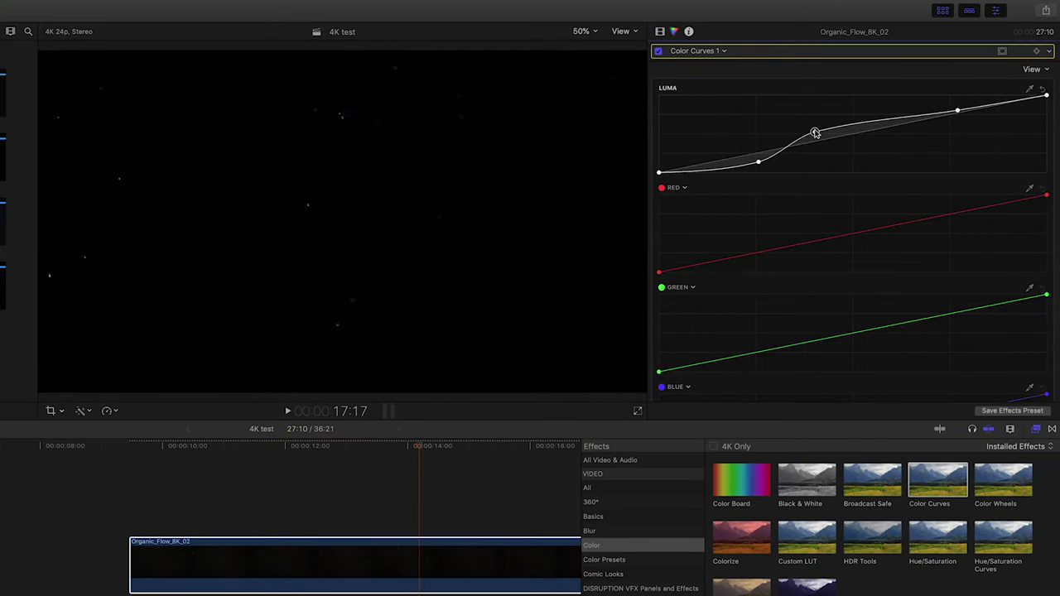
{"action": "left_click_drag", "start_coordinate": [957, 111], "coordinate": [956, 104]}
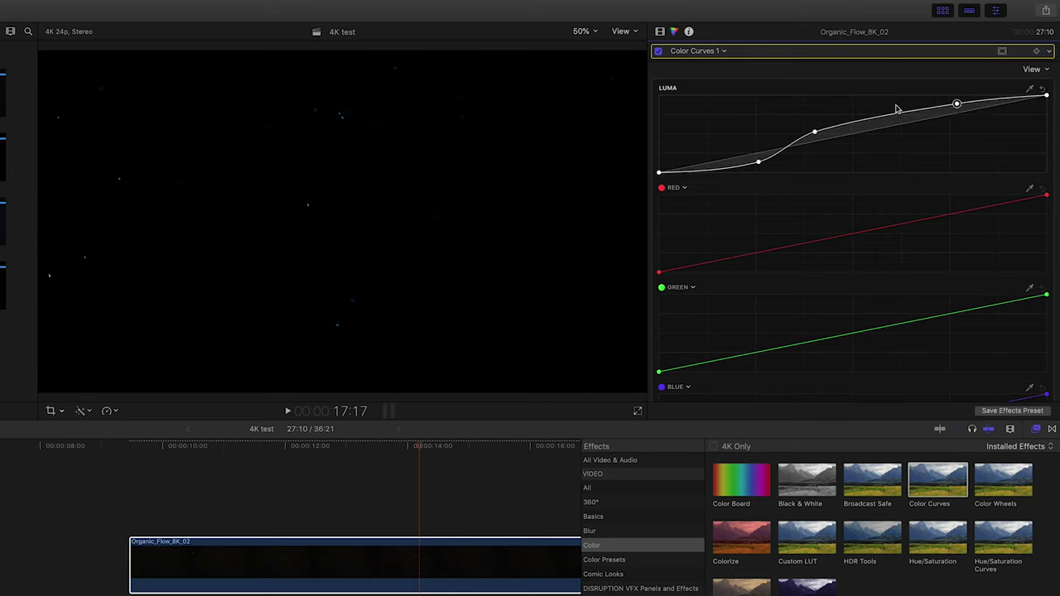
{"action": "left_click", "coordinate": [177, 448]}
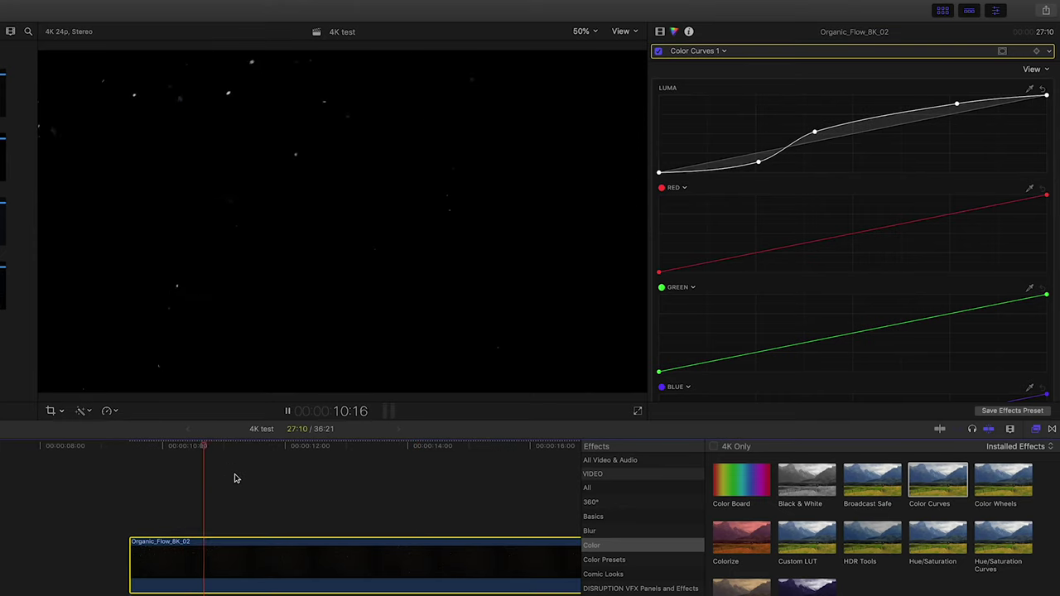
{"action": "key", "text": "space"}
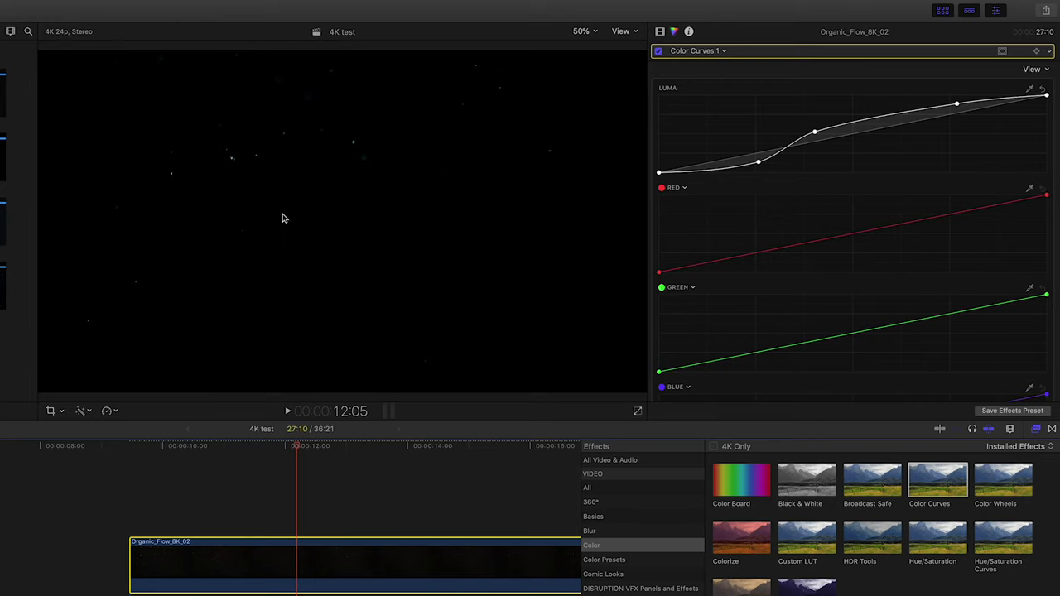
{"action": "left_click", "coordinate": [758, 162]}
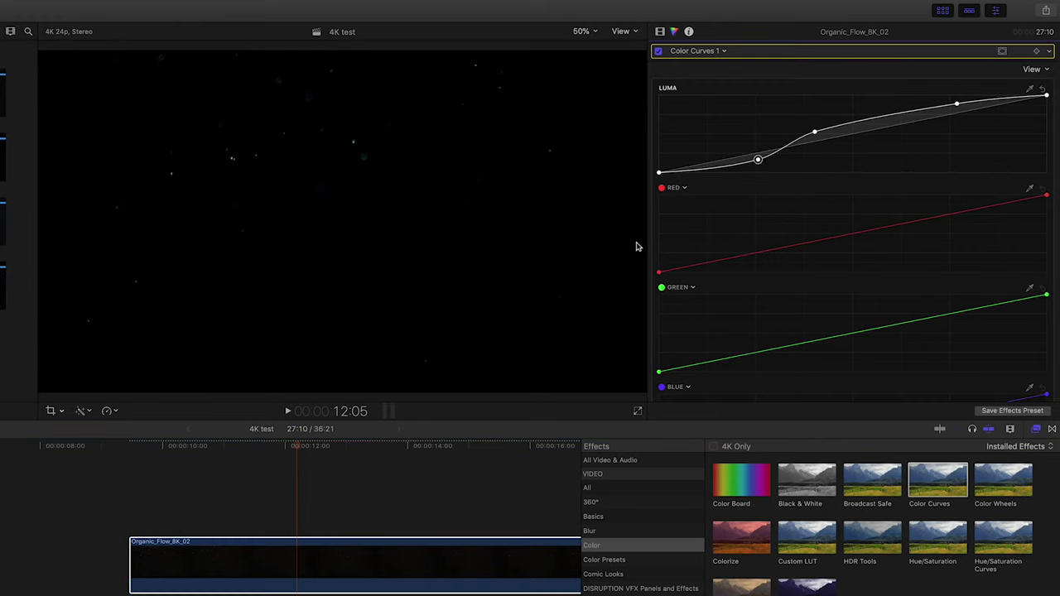
{"action": "left_click", "coordinate": [662, 33]}
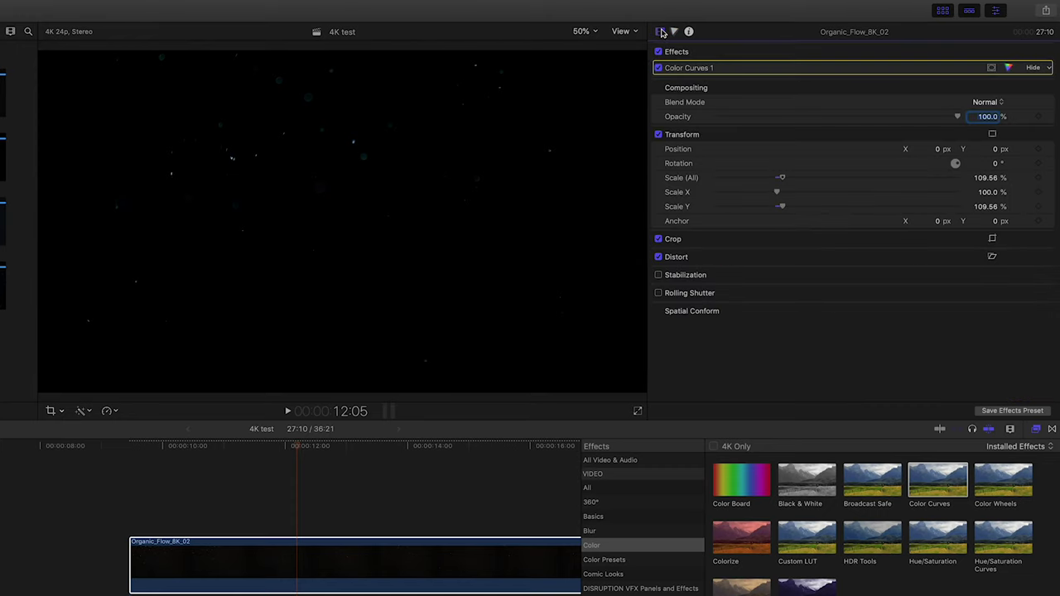
- Set the Organic Flow overlay's blend mode to Add and play back the composite
{"action": "left_click", "coordinate": [1002, 102]}
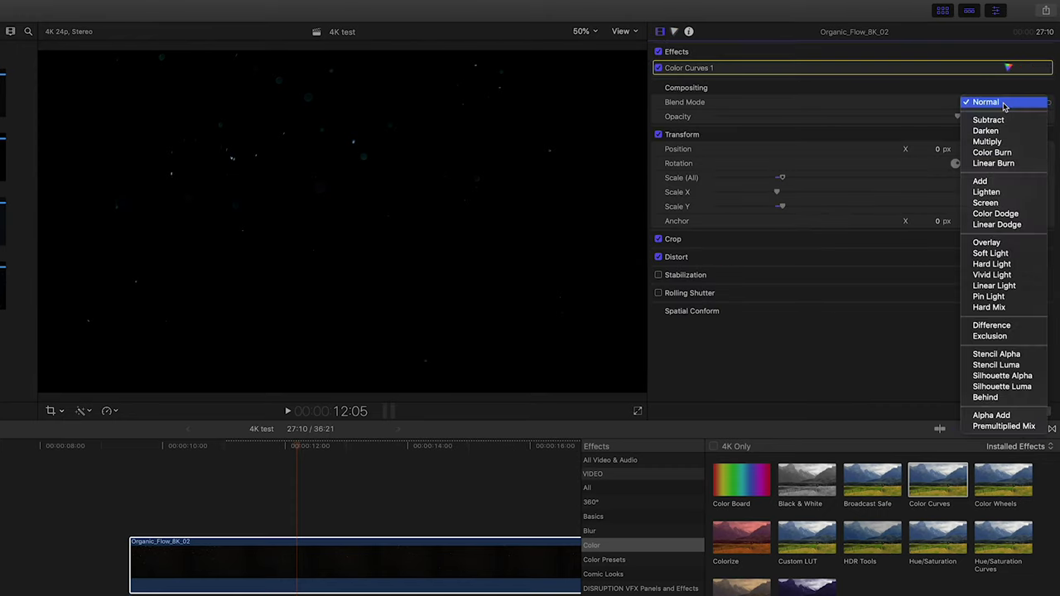
{"action": "left_click", "coordinate": [979, 180]}
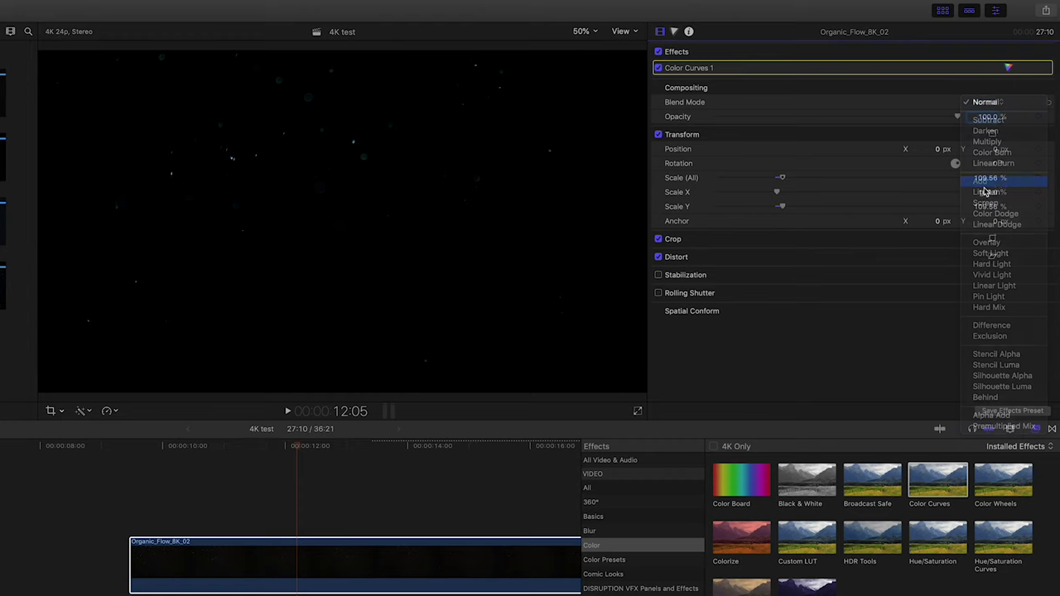
{"action": "key", "text": "space"}
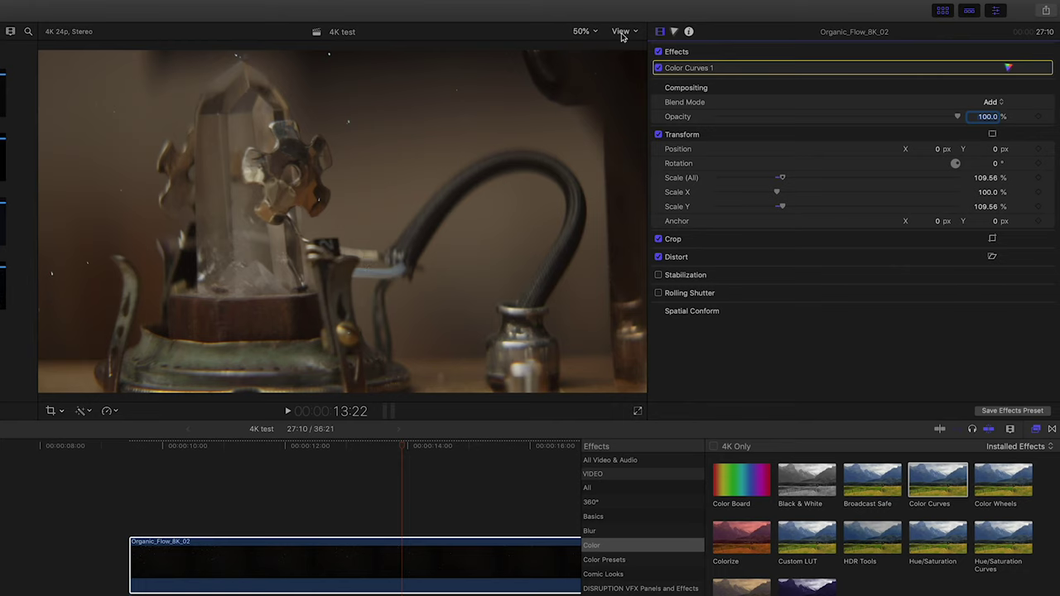
{"action": "mouse_move", "coordinate": [828, 68]}
{"action": "key", "text": "space"}
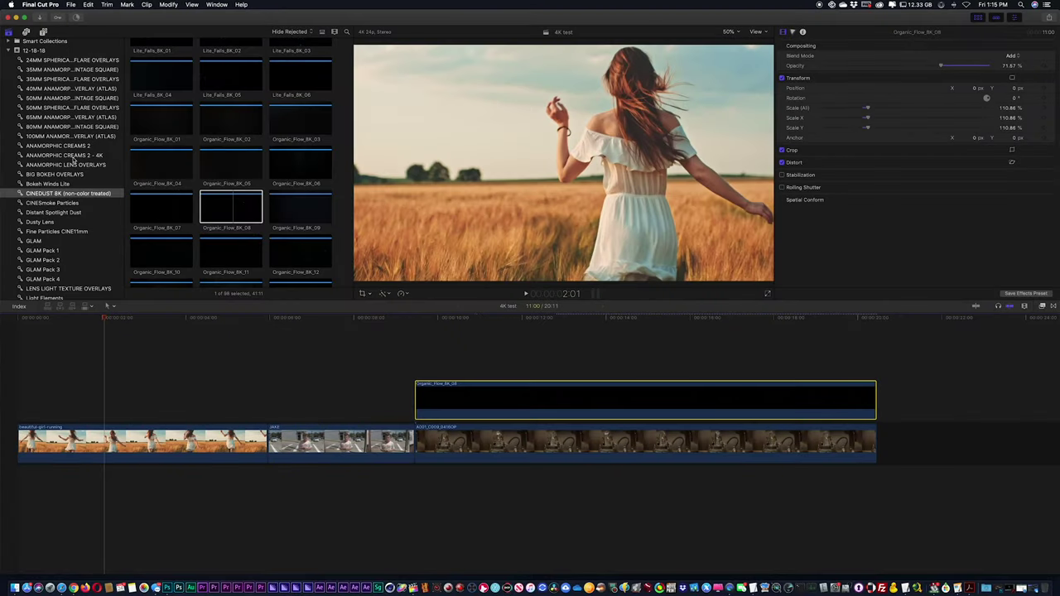
- Place the Vintage Square 11 anamorphic flare above the first clip, trimmed to end with it
{"action": "left_click", "coordinate": [73, 164]}
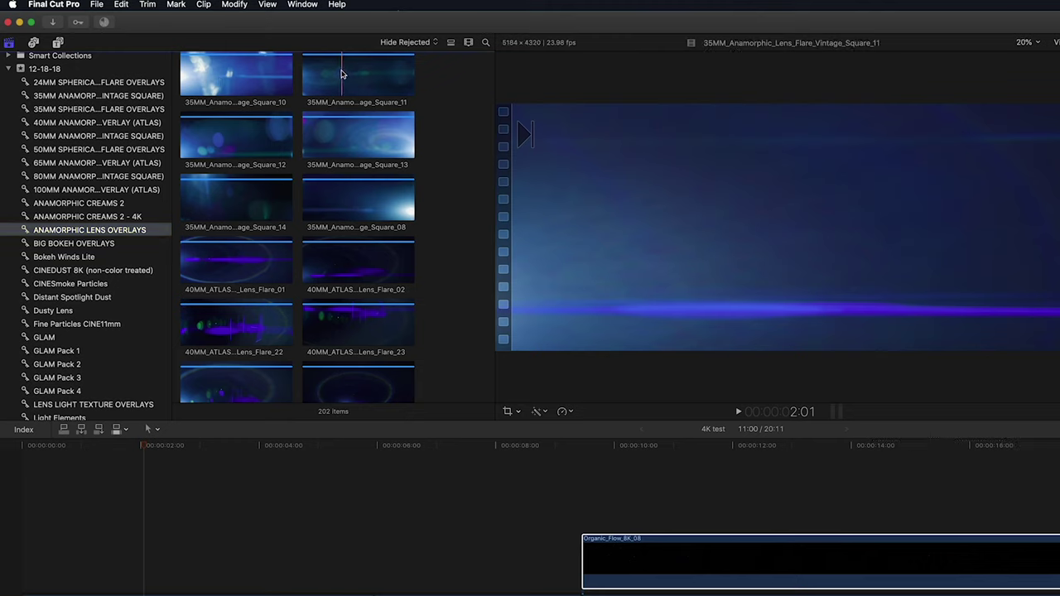
{"action": "left_click", "coordinate": [343, 76]}
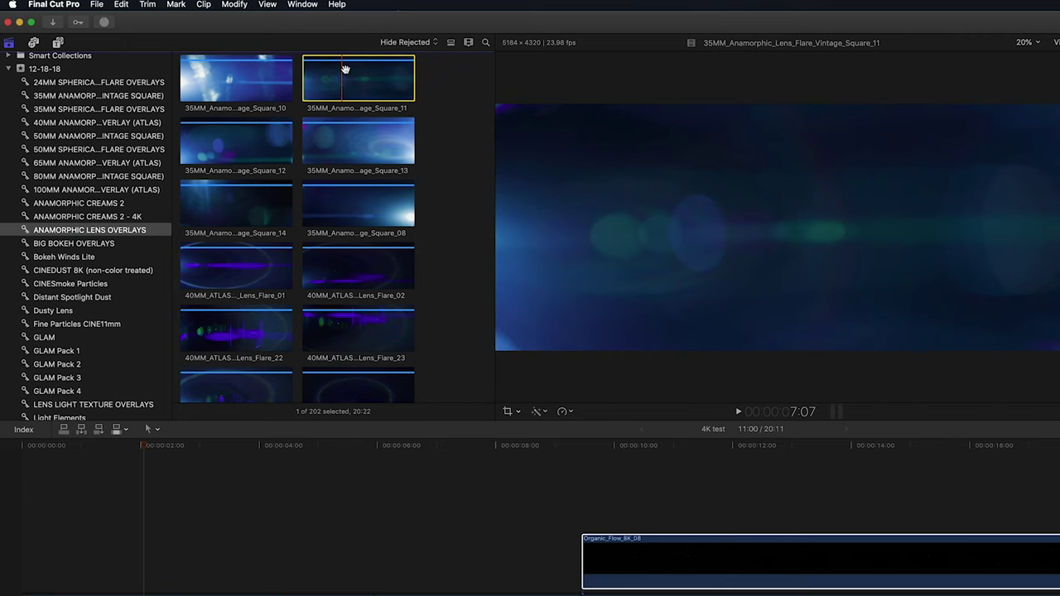
{"action": "mouse_move", "coordinate": [345, 69]}
{"action": "left_mouse_down"}
{"action": "mouse_move", "coordinate": [43, 374]}
{"action": "mouse_move", "coordinate": [19, 361]}
{"action": "left_mouse_up"}
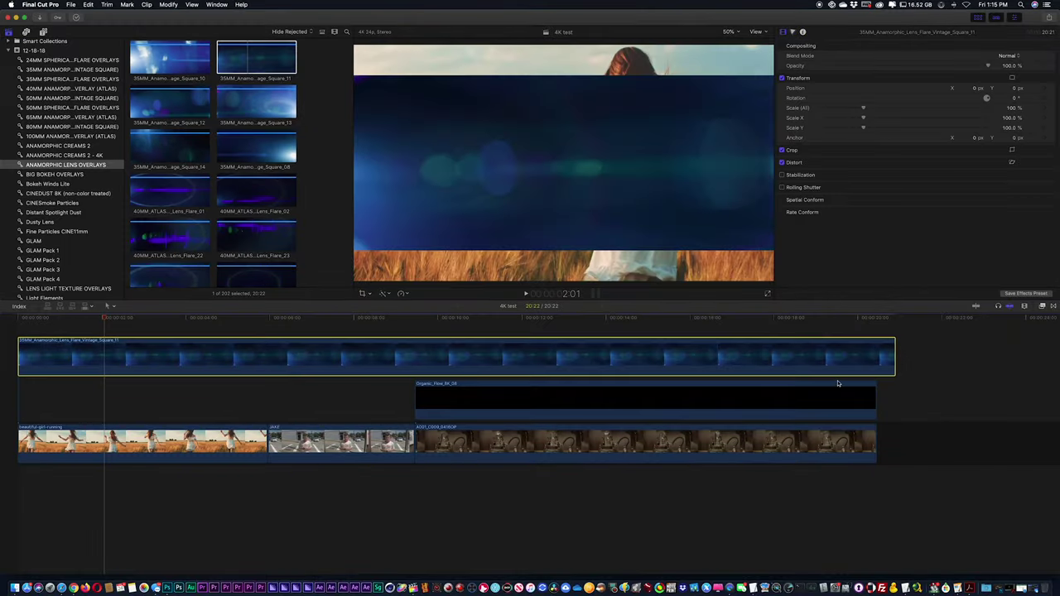
{"action": "left_click_drag", "start_coordinate": [895, 344], "coordinate": [267, 354]}
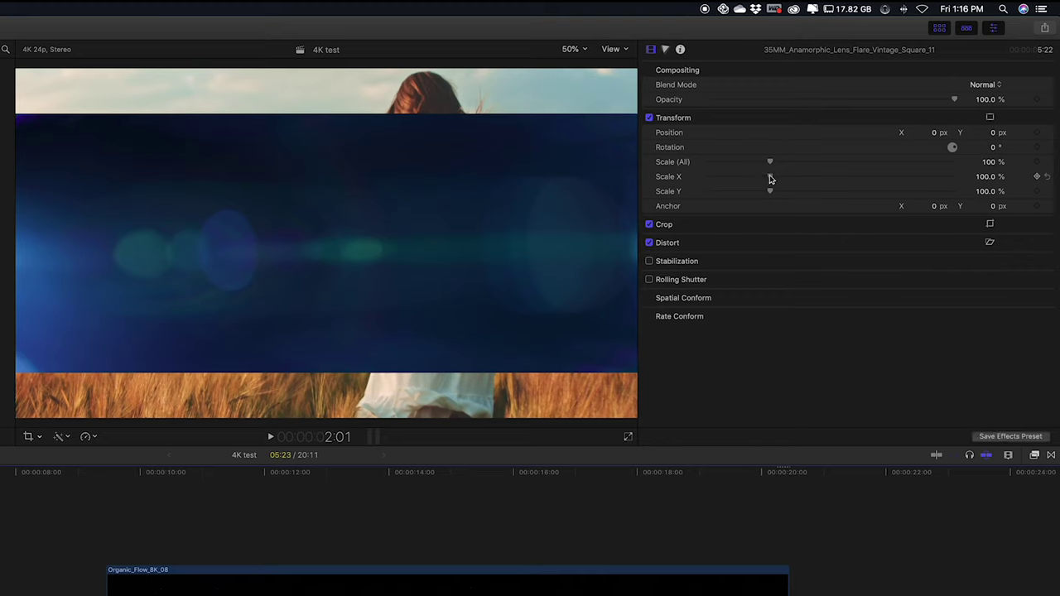
- Scale the flare to 147%, blend it in Add mode, and play it back
{"action": "left_click_drag", "start_coordinate": [769, 177], "coordinate": [799, 193]}
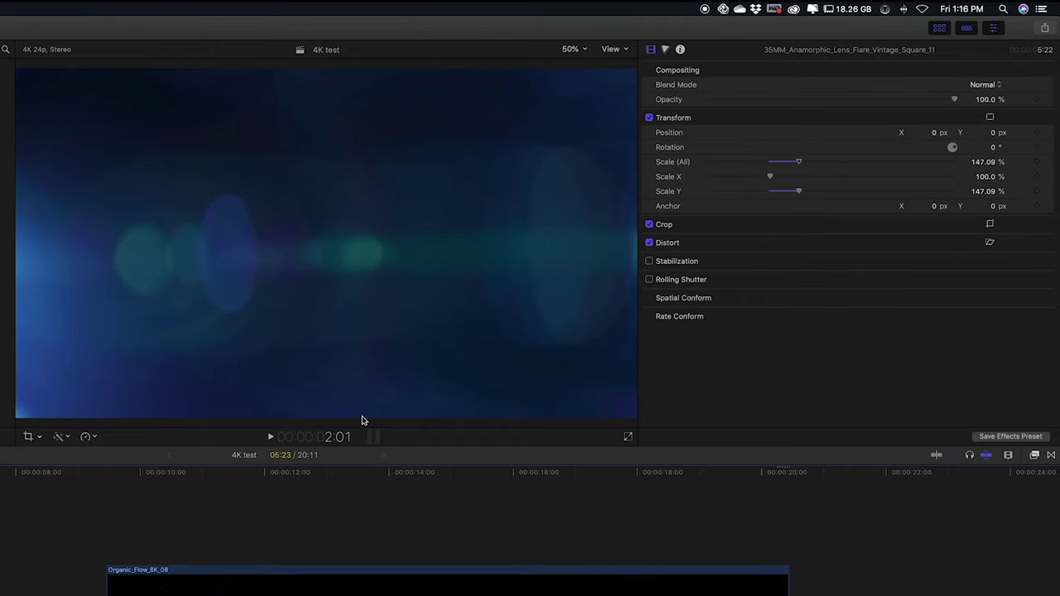
{"action": "mouse_move", "coordinate": [977, 91]}
{"action": "left_click", "coordinate": [981, 88]}
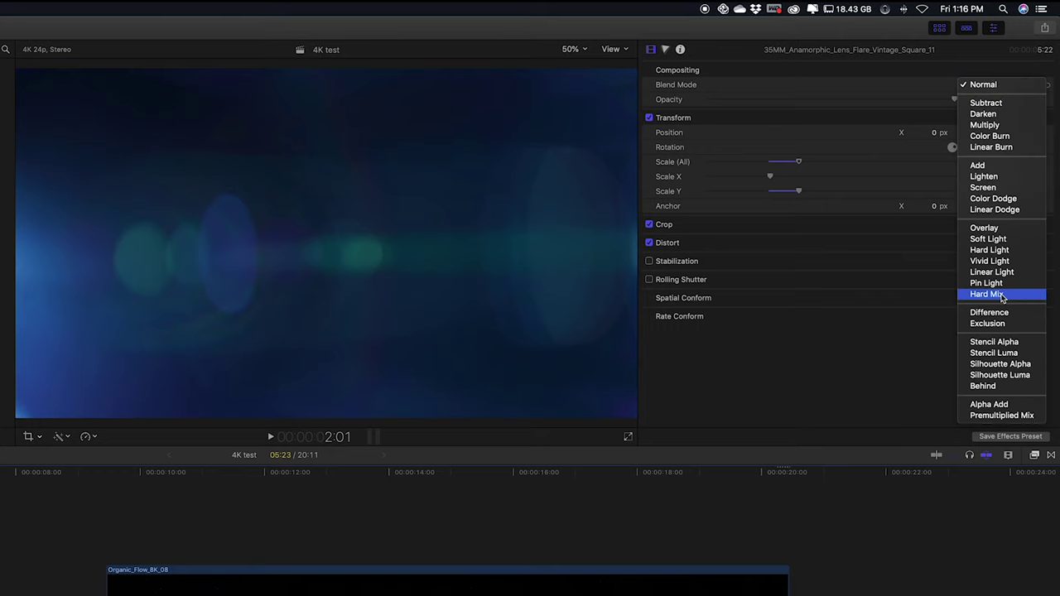
{"action": "left_click", "coordinate": [979, 165]}
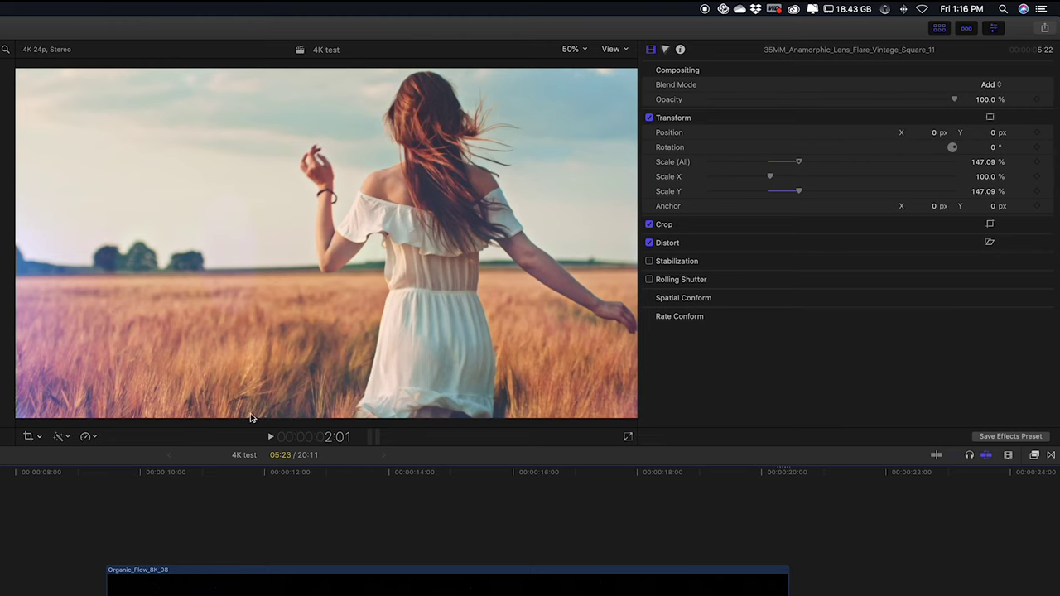
{"action": "key", "text": "space"}
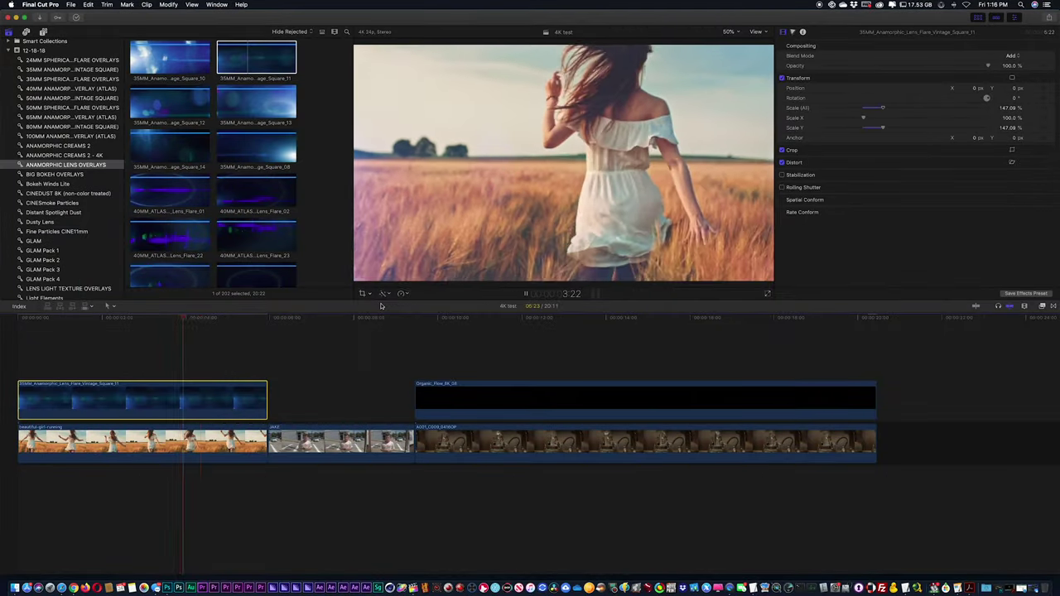
{"action": "key", "text": "space"}
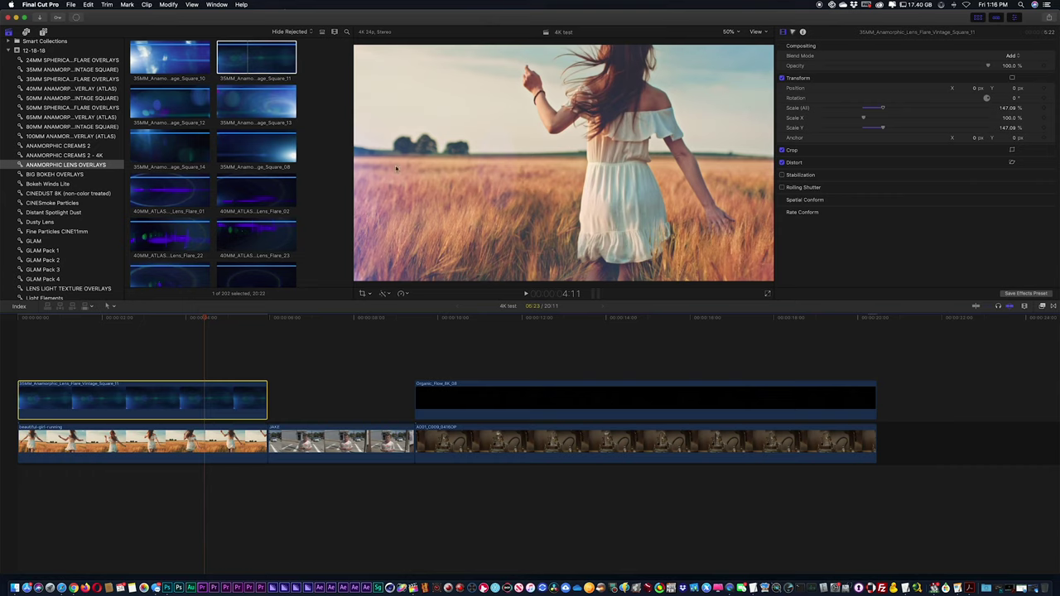
{"action": "scroll", "coordinate": [100, 135], "scroll_direction": "down", "scroll_amount": 2}
{"action": "left_click", "coordinate": [74, 71]}
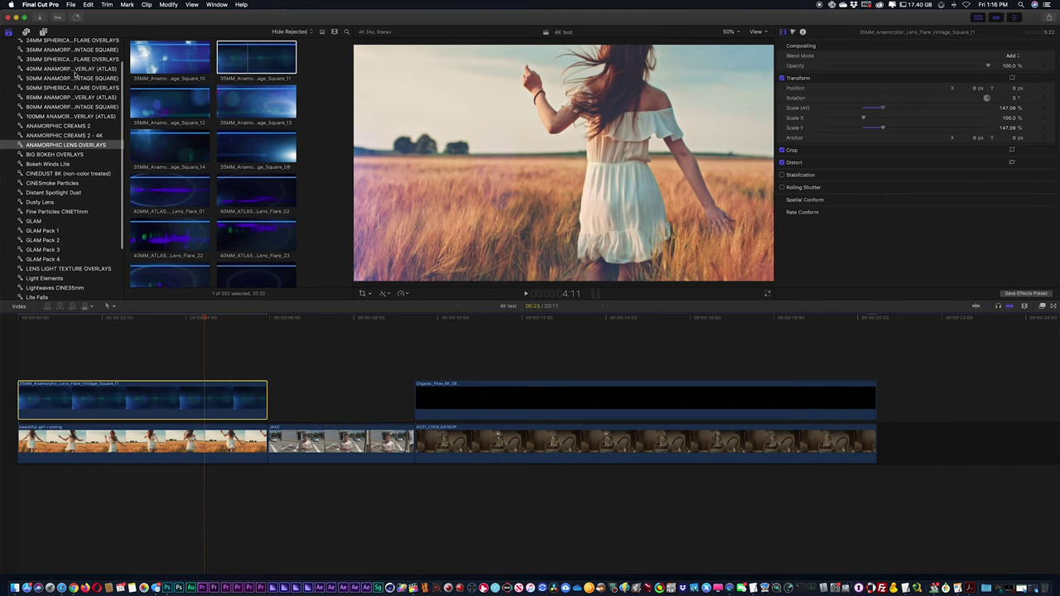
{"action": "scroll", "coordinate": [69, 123], "scroll_direction": "down", "scroll_amount": 3}
- Preview GLAM.83 from the GLAM collection and drag it above the timeline footage
{"action": "left_click", "coordinate": [70, 122]}
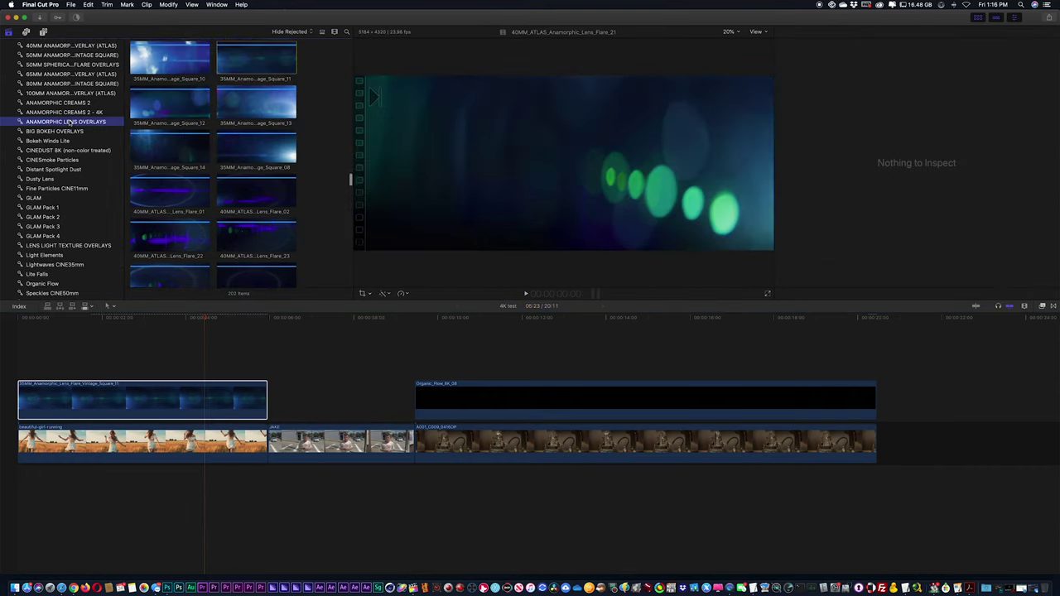
{"action": "scroll", "coordinate": [70, 122], "scroll_direction": "down", "scroll_amount": 4}
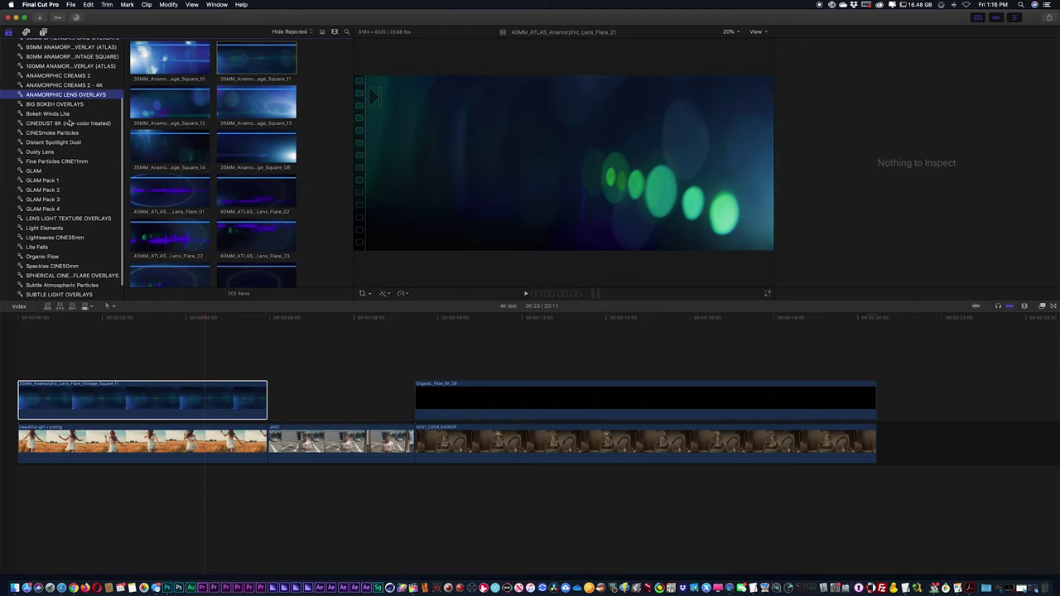
{"action": "scroll", "coordinate": [72, 123], "scroll_direction": "down", "scroll_amount": 2}
{"action": "left_click", "coordinate": [52, 151]}
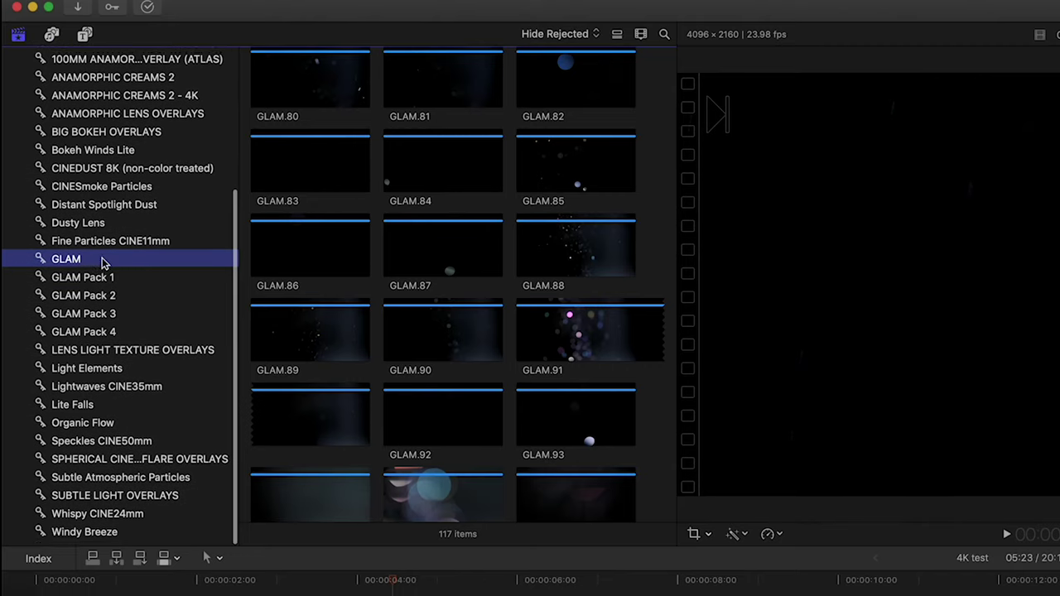
{"action": "scroll", "coordinate": [173, 153], "scroll_direction": "down", "scroll_amount": 10}
{"action": "left_click", "coordinate": [173, 153]}
{"action": "key", "text": "space"}
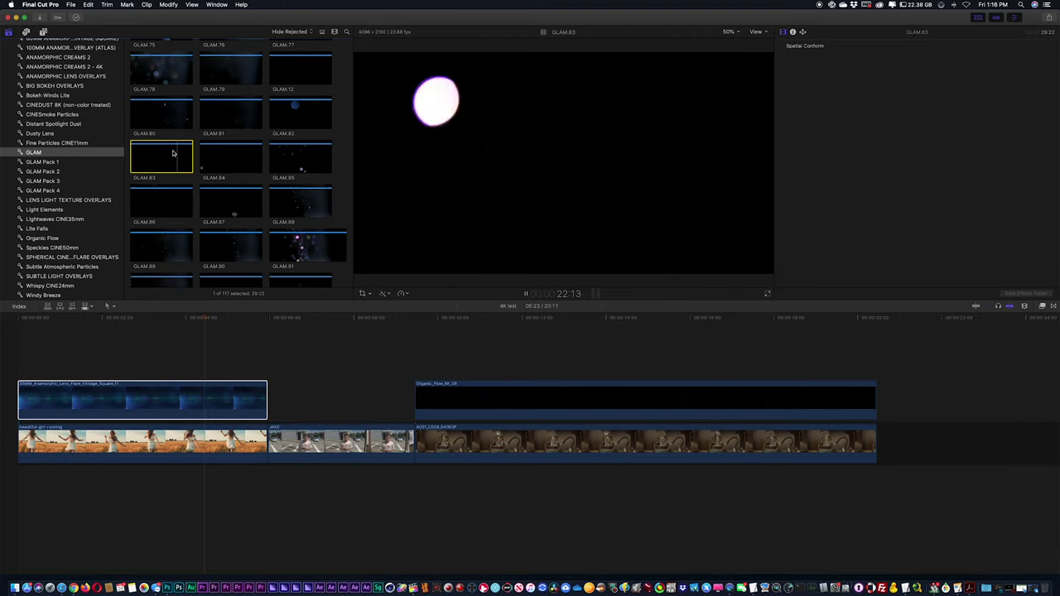
{"action": "key", "text": "space"}
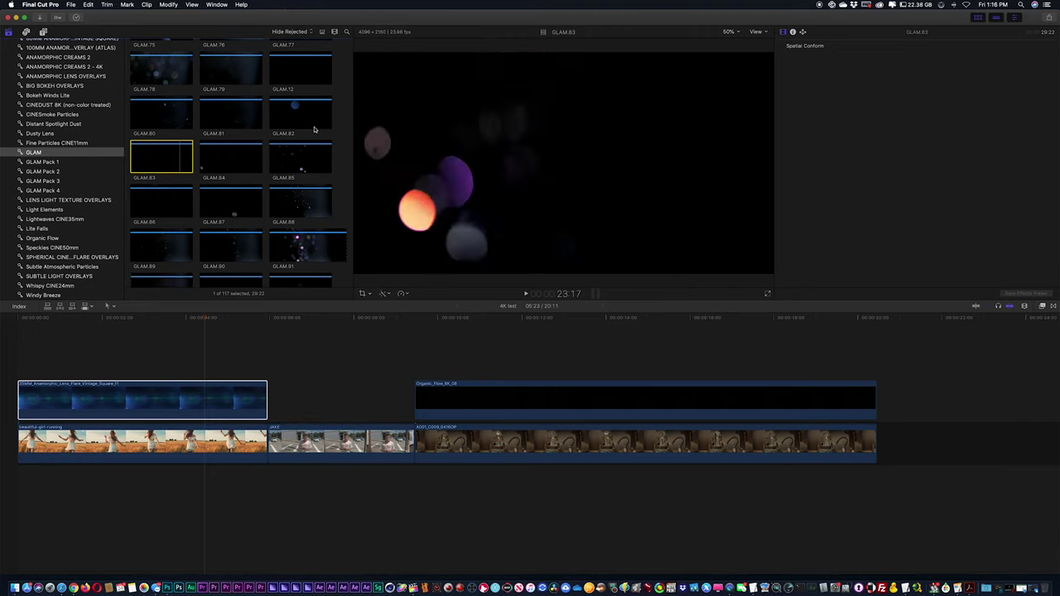
{"action": "left_click_drag", "start_coordinate": [151, 157], "coordinate": [260, 358]}
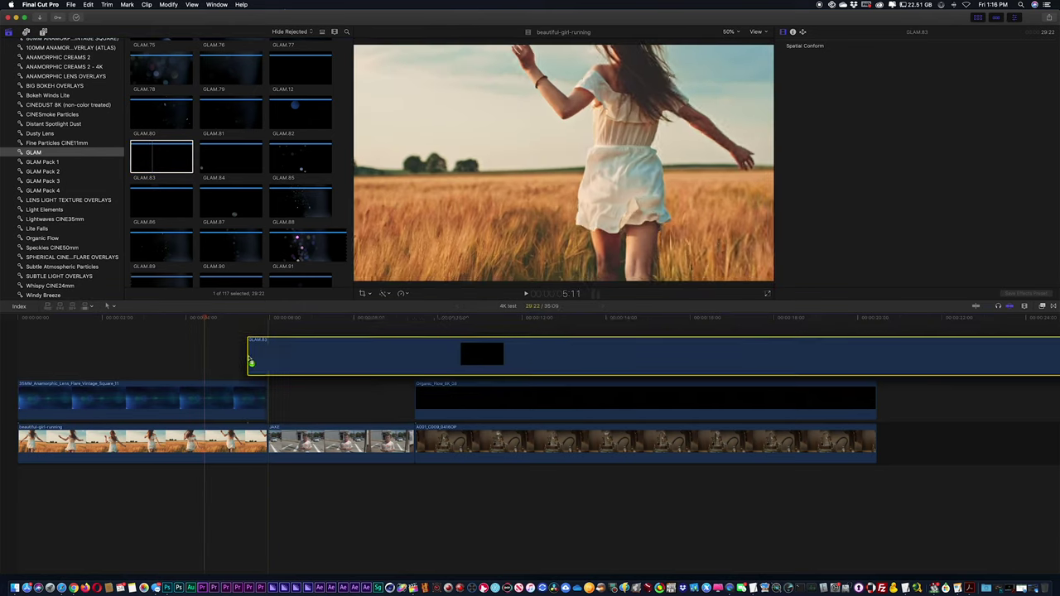
- Shorten the GLAM.83 clip, move it to a lower lane, and select it
{"action": "key", "text": "super+minus"}
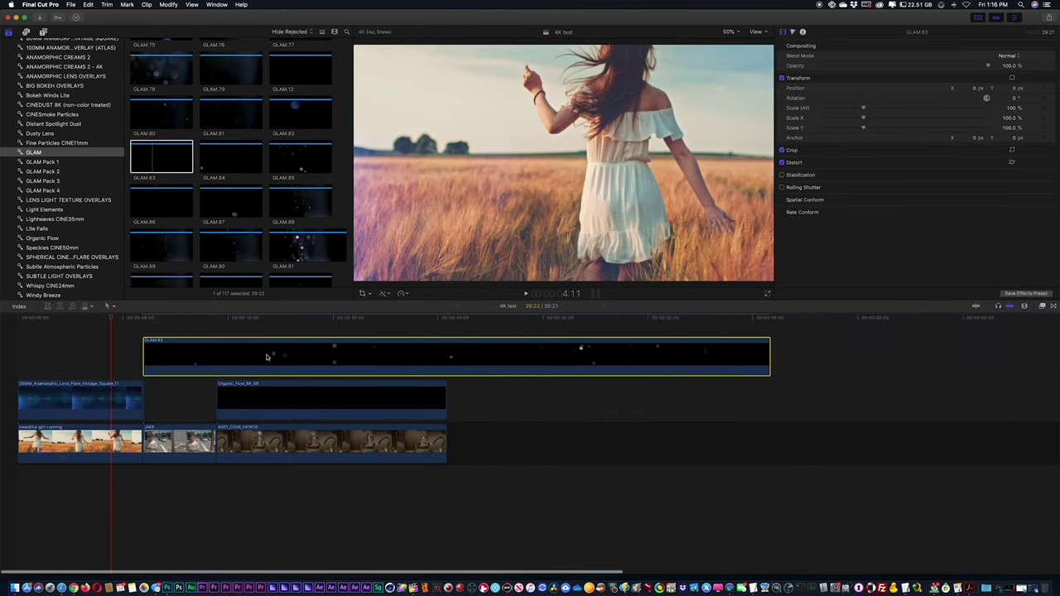
{"action": "left_click_drag", "start_coordinate": [771, 348], "coordinate": [217, 356]}
{"action": "key", "text": "super+equal"}
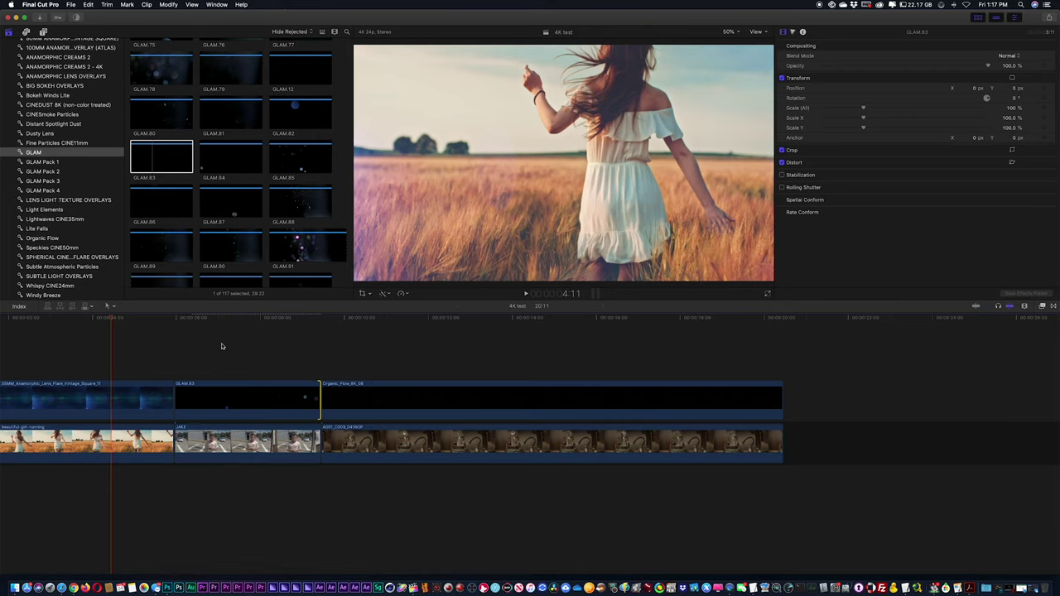
{"action": "left_click", "coordinate": [215, 318]}
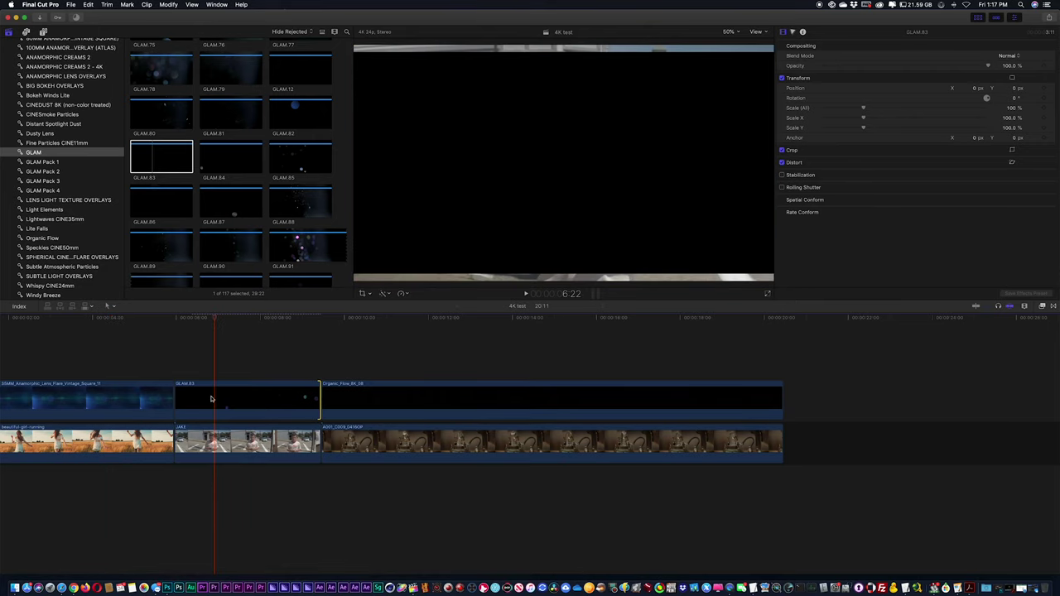
{"action": "left_click", "coordinate": [211, 399]}
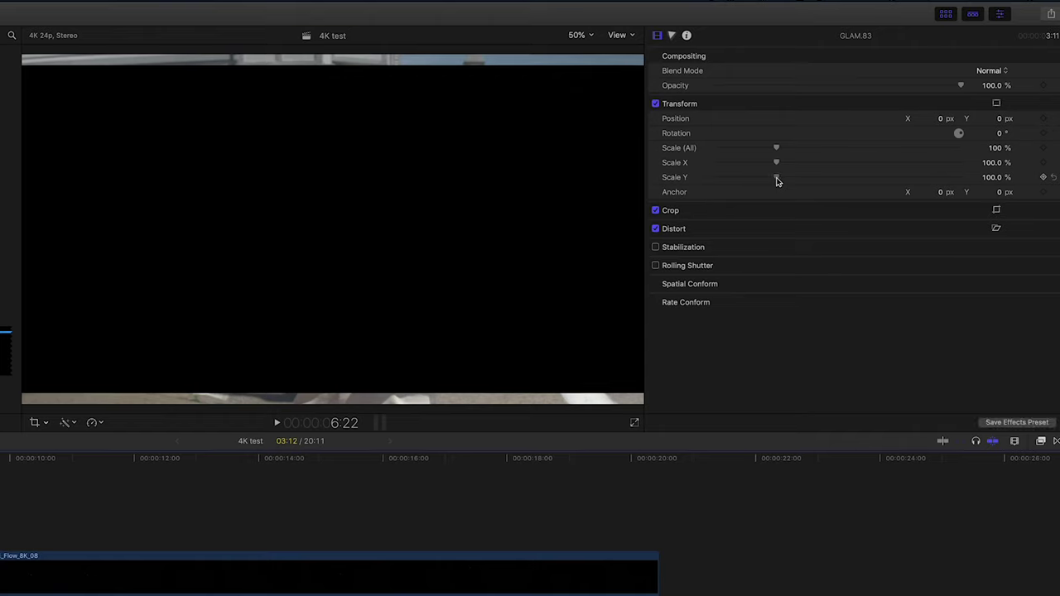
- Scale GLAM.83 to about 109% and blend it in Add mode
{"action": "left_click_drag", "start_coordinate": [863, 127], "coordinate": [868, 129]}
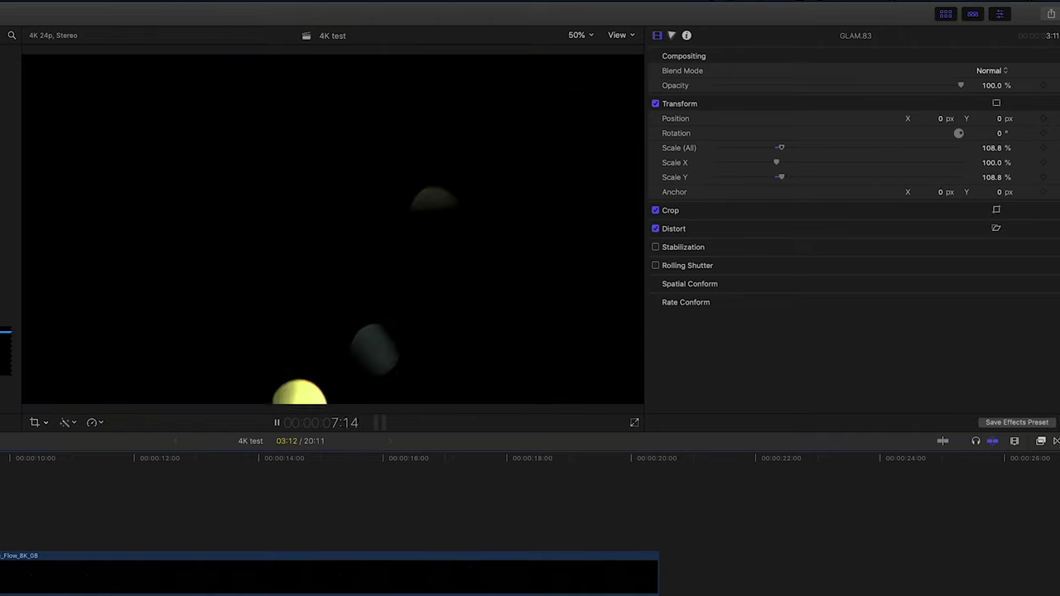
{"action": "key", "text": "space"}
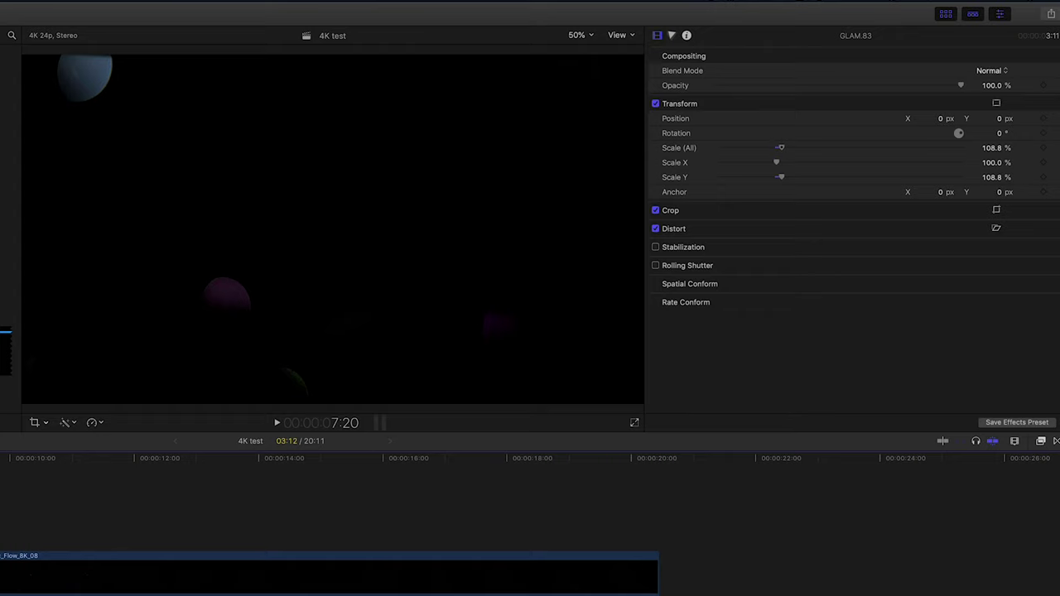
{"action": "key", "text": "space"}
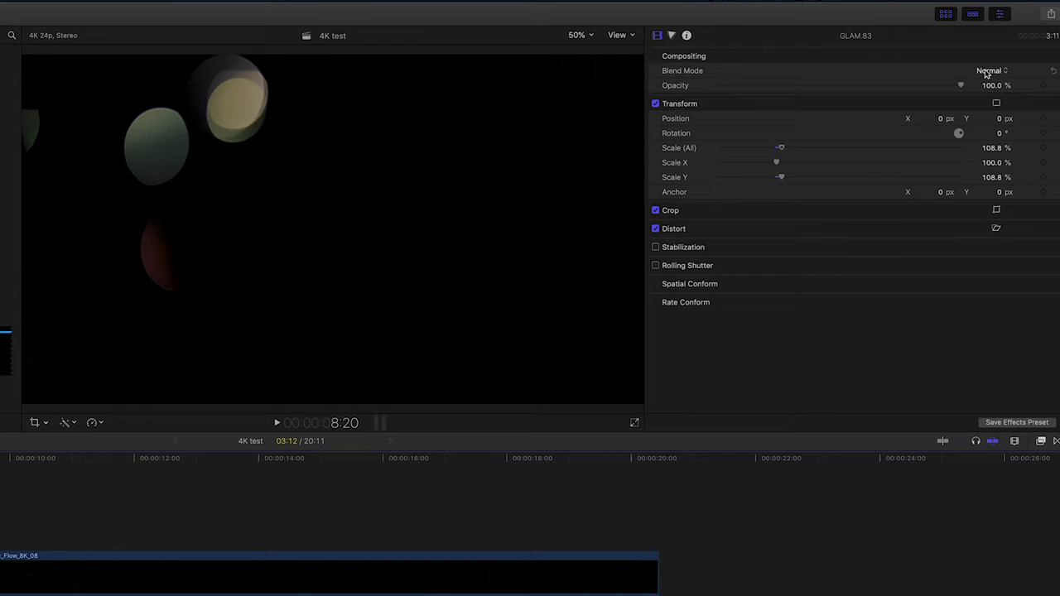
{"action": "left_click", "coordinate": [1005, 72]}
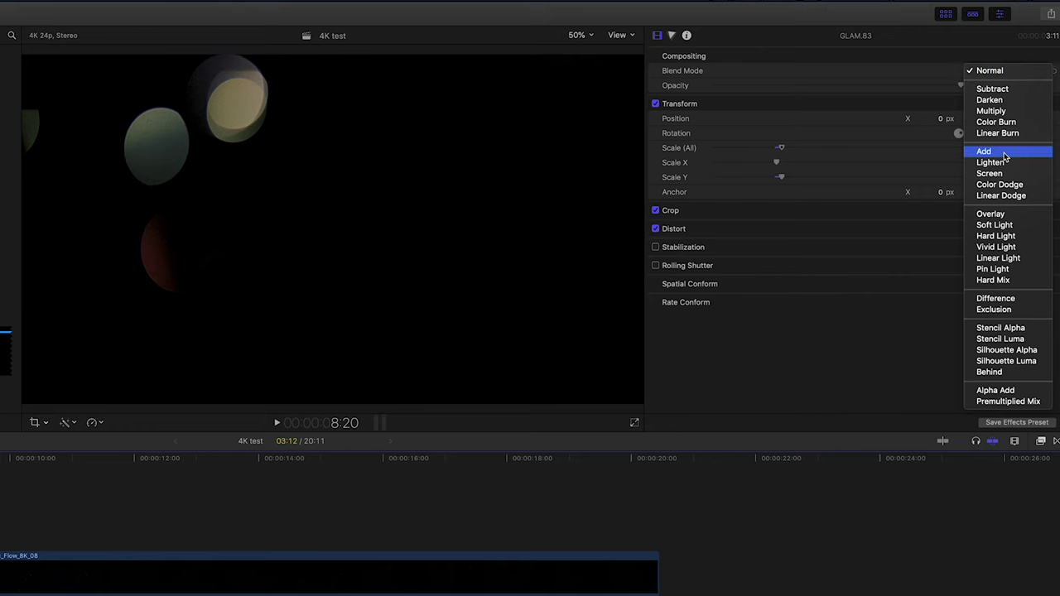
{"action": "left_click", "coordinate": [989, 151]}
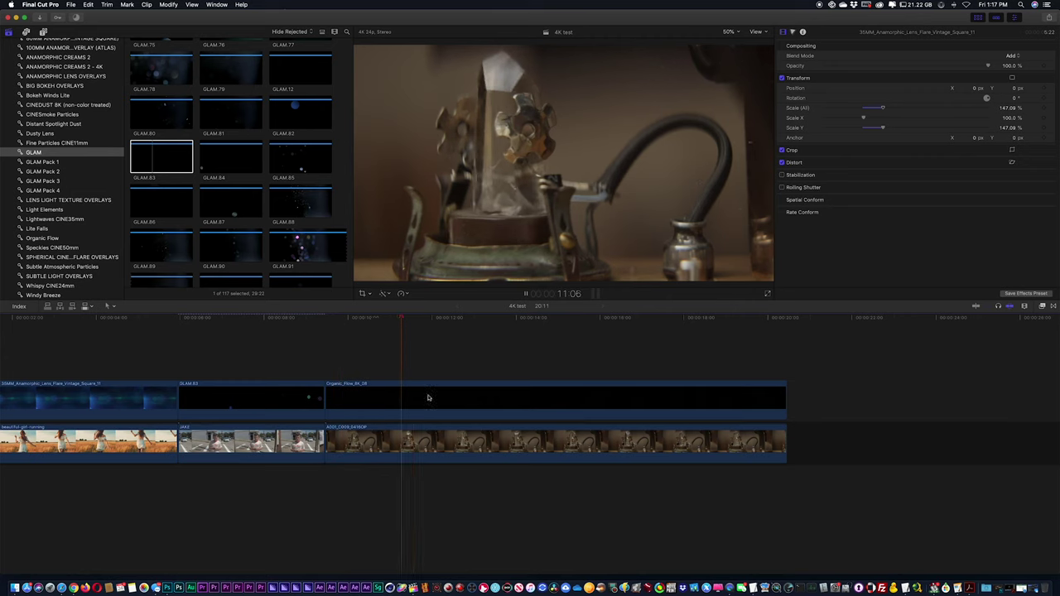
- Preview Big_Bokeh_Flare_Overlay_01 and _02, then place Overlay_02 above all timeline layers
{"action": "key", "text": "space"}
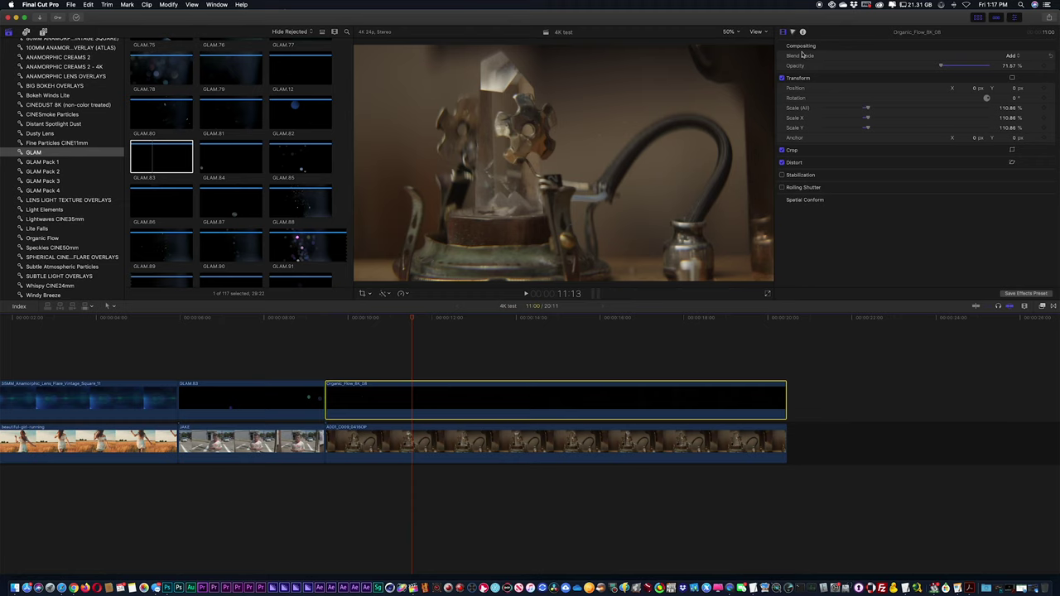
{"action": "left_click", "coordinate": [61, 87]}
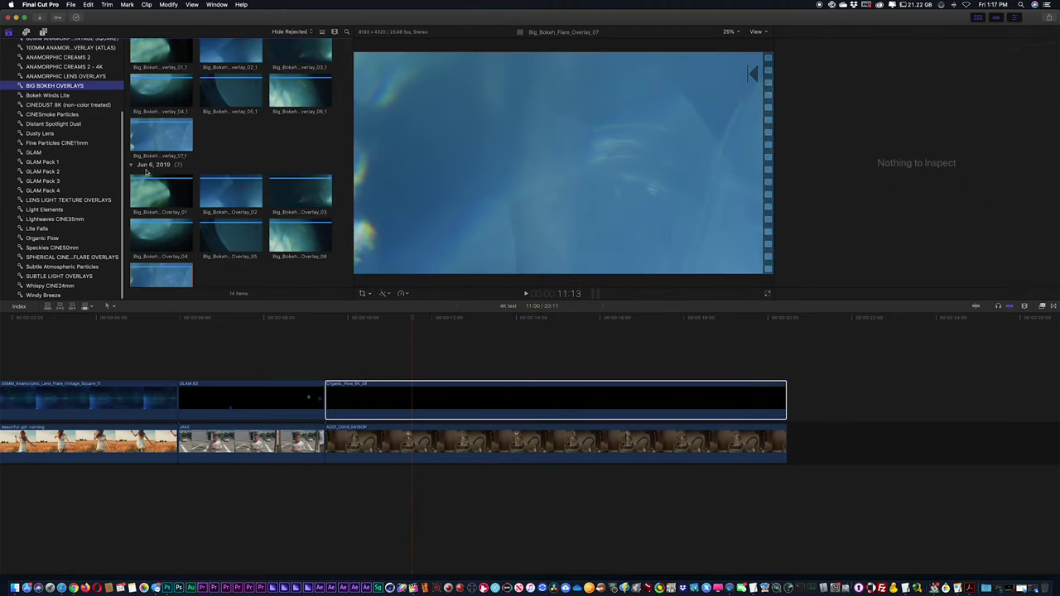
{"action": "scroll", "coordinate": [168, 191], "scroll_direction": "down", "scroll_amount": 1}
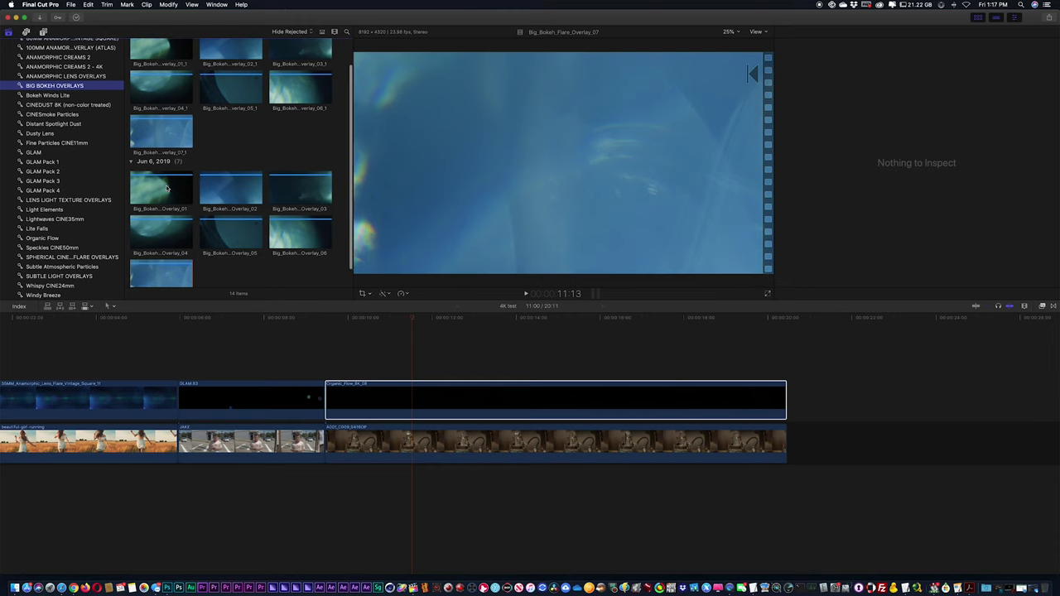
{"action": "left_click", "coordinate": [149, 177]}
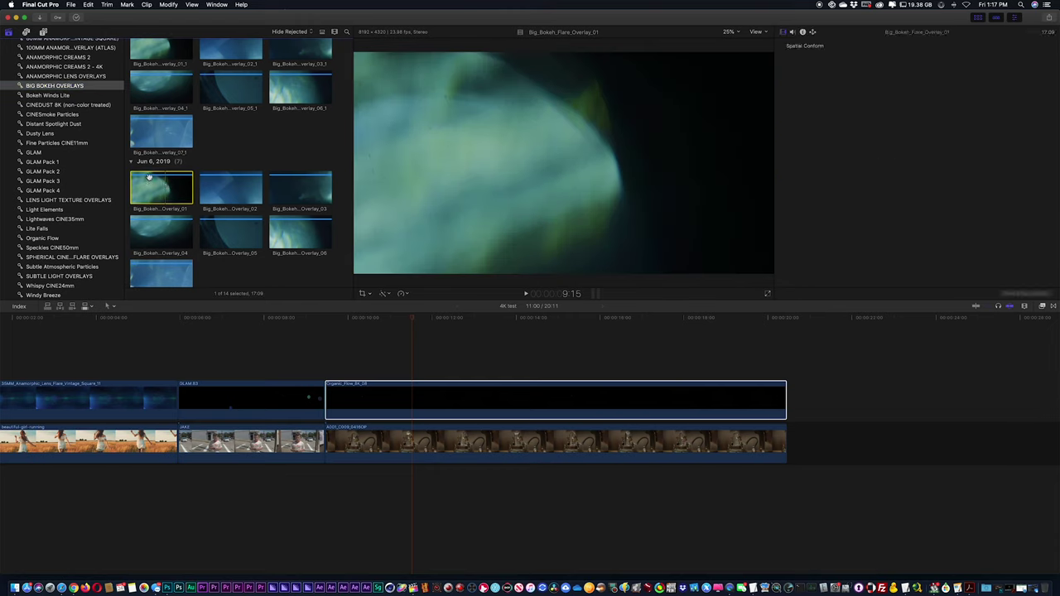
{"action": "key", "text": "space"}
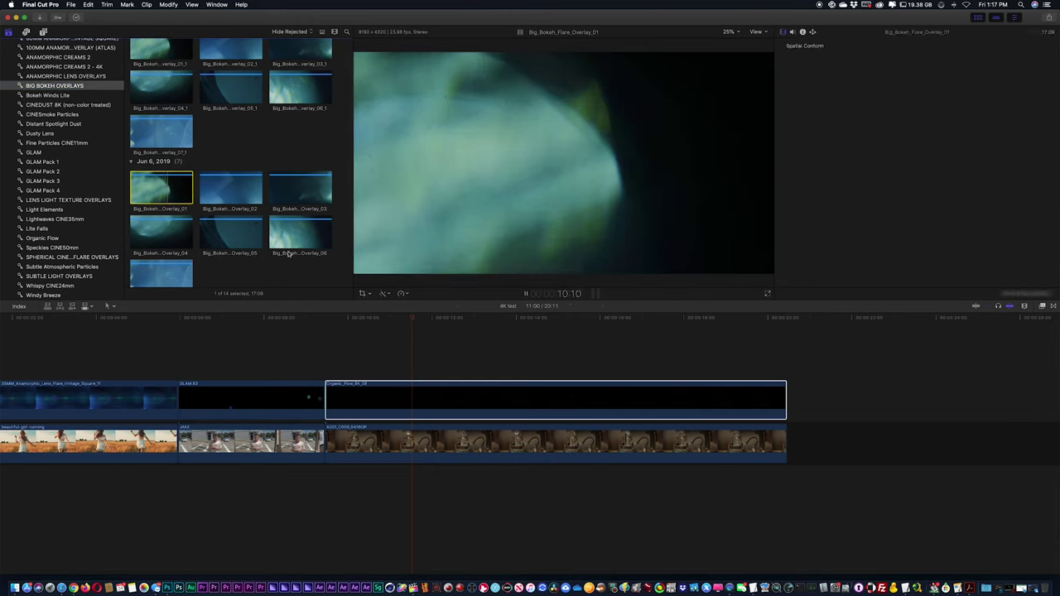
{"action": "left_click", "coordinate": [223, 189]}
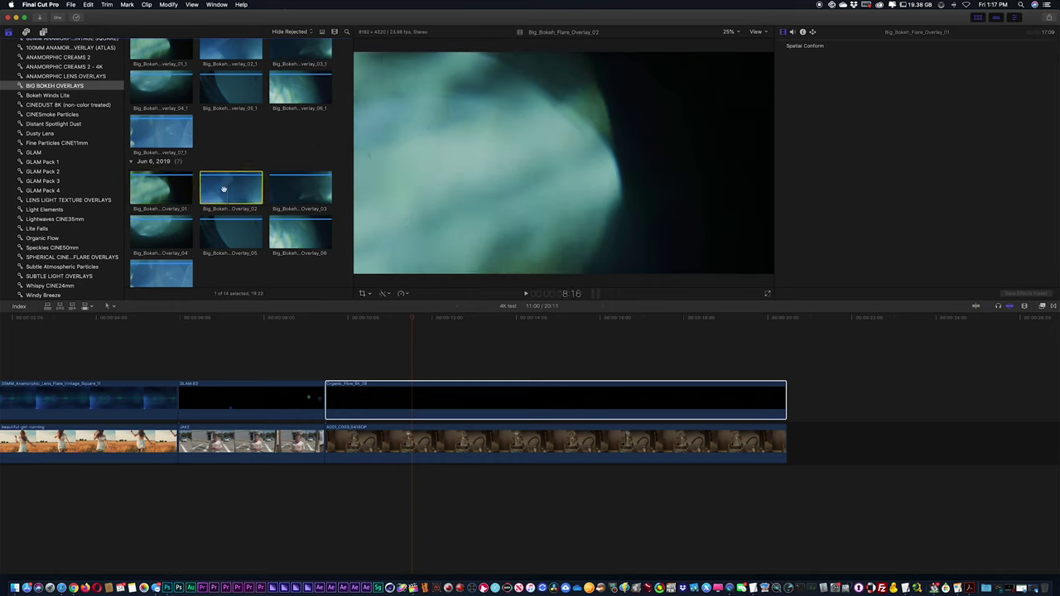
{"action": "key", "text": "space"}
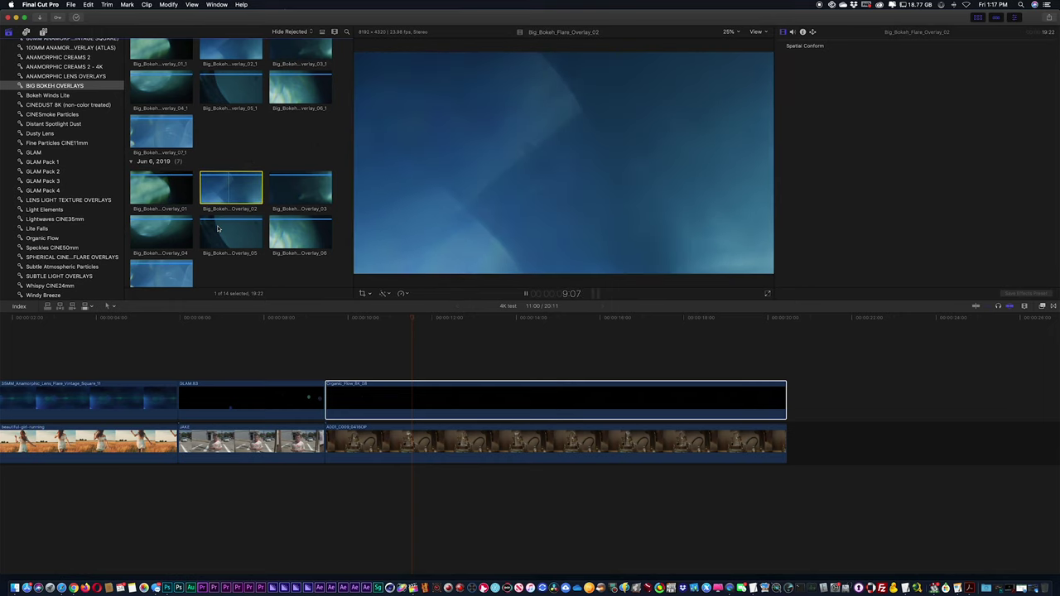
{"action": "key", "text": "space"}
{"action": "left_click_drag", "start_coordinate": [214, 207], "coordinate": [11, 354]}
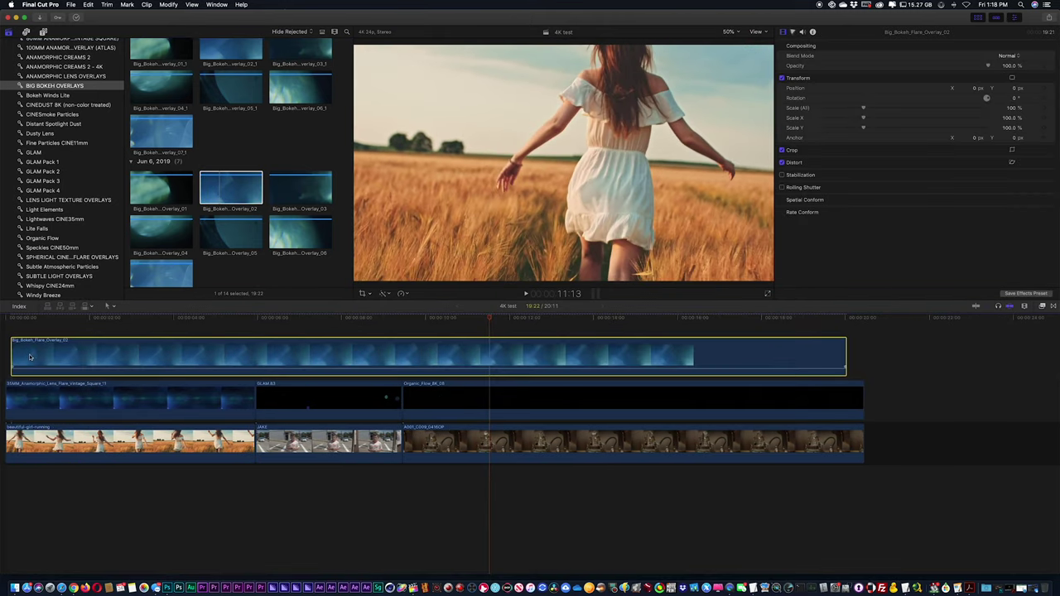
- Align the bokeh overlay with the timeline start and scale it to about 113%
{"action": "left_click", "coordinate": [33, 332]}
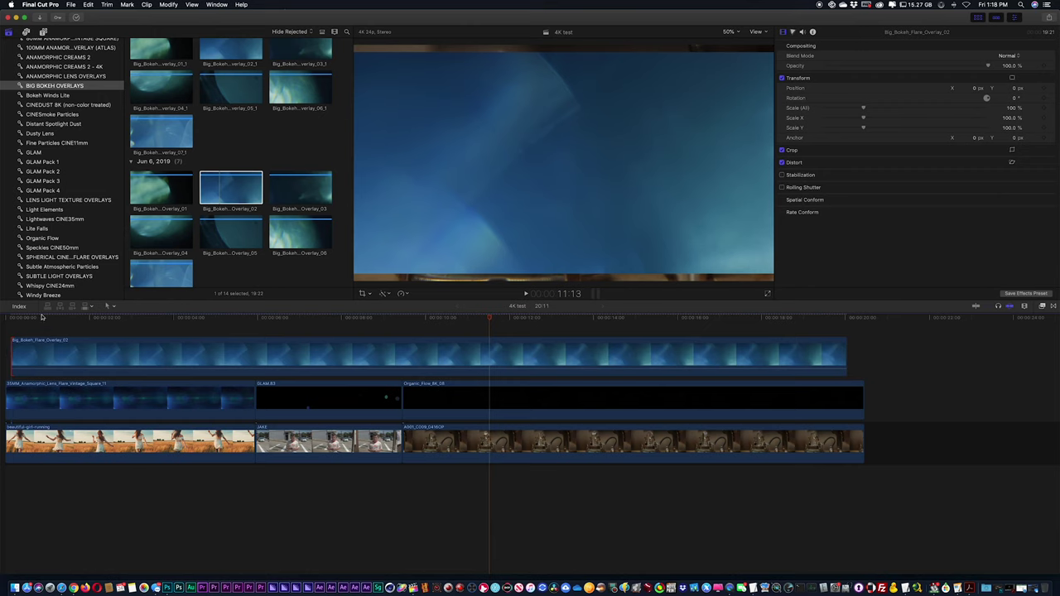
{"action": "left_click_drag", "start_coordinate": [49, 347], "coordinate": [45, 348]}
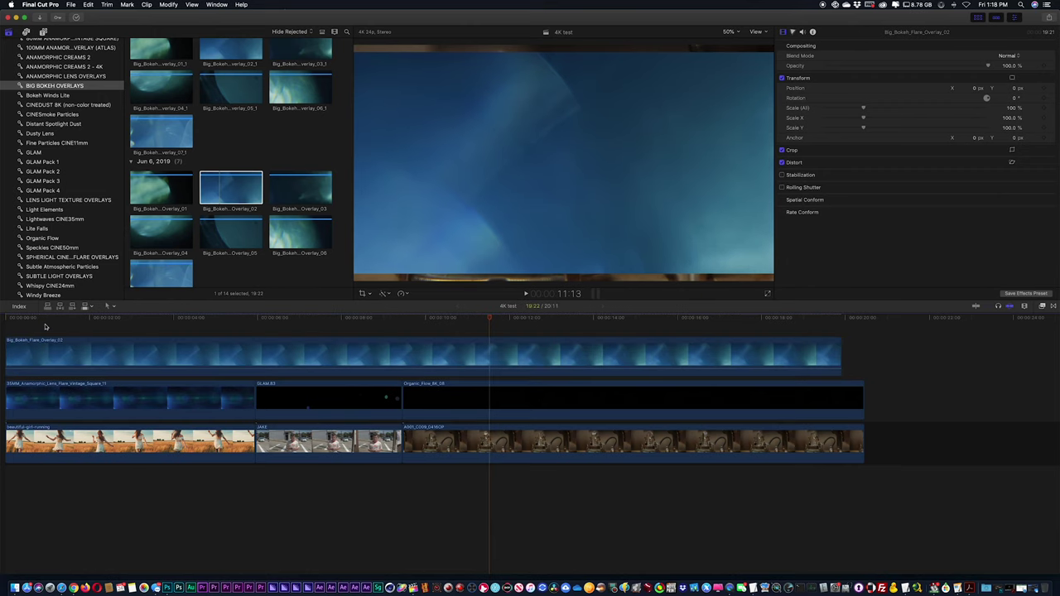
{"action": "left_click", "coordinate": [45, 327]}
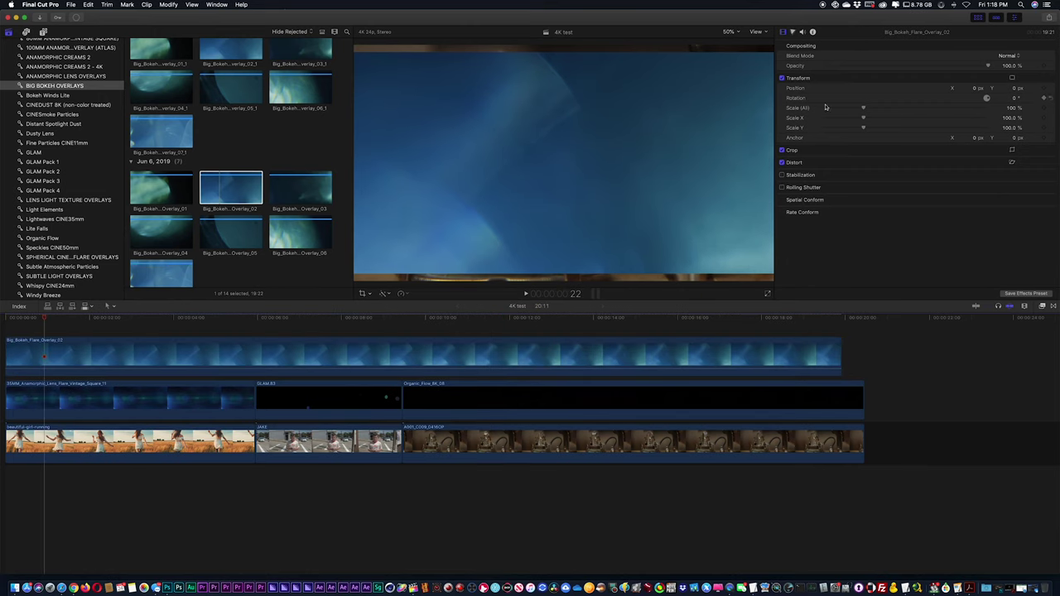
{"action": "left_click_drag", "start_coordinate": [864, 129], "coordinate": [868, 130]}
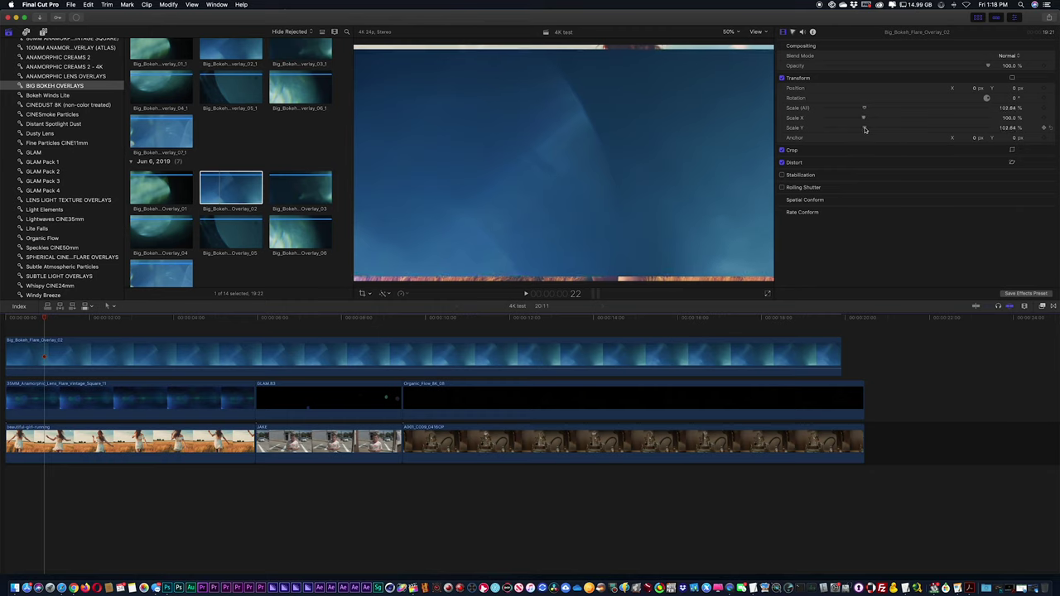
- Blend the bokeh overlay in Add mode and play back the layered result
{"action": "left_click", "coordinate": [1010, 58]}
{"action": "left_click", "coordinate": [679, 239]}
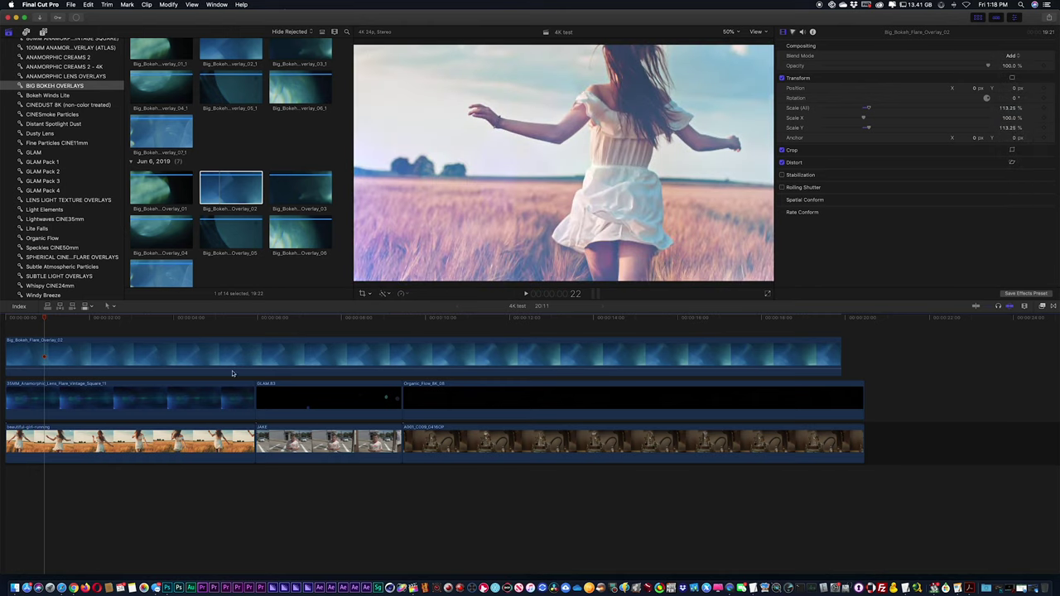
{"action": "key", "text": "space"}
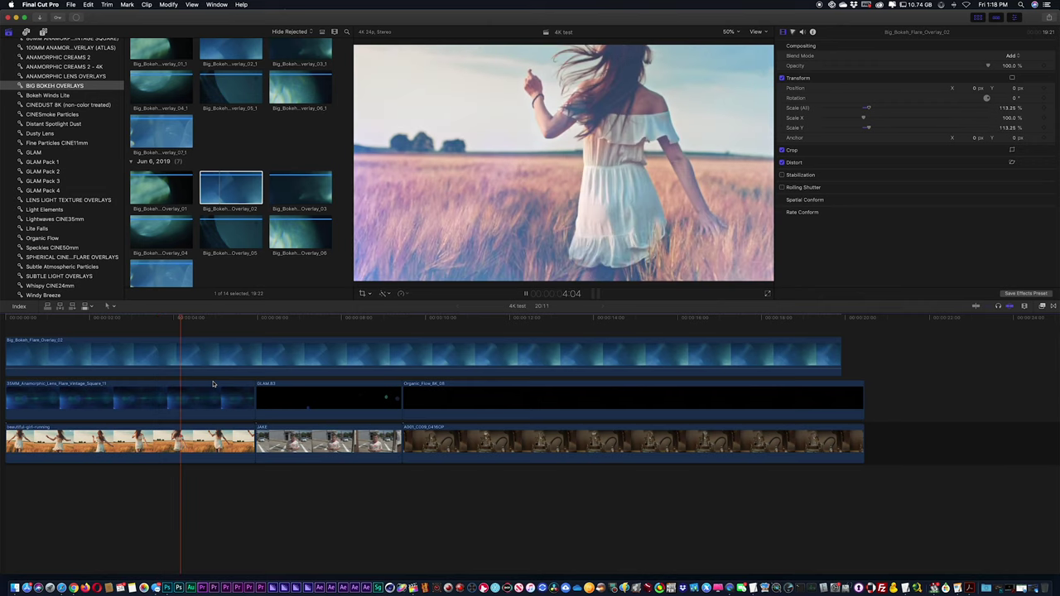
{"action": "key", "text": "space"}
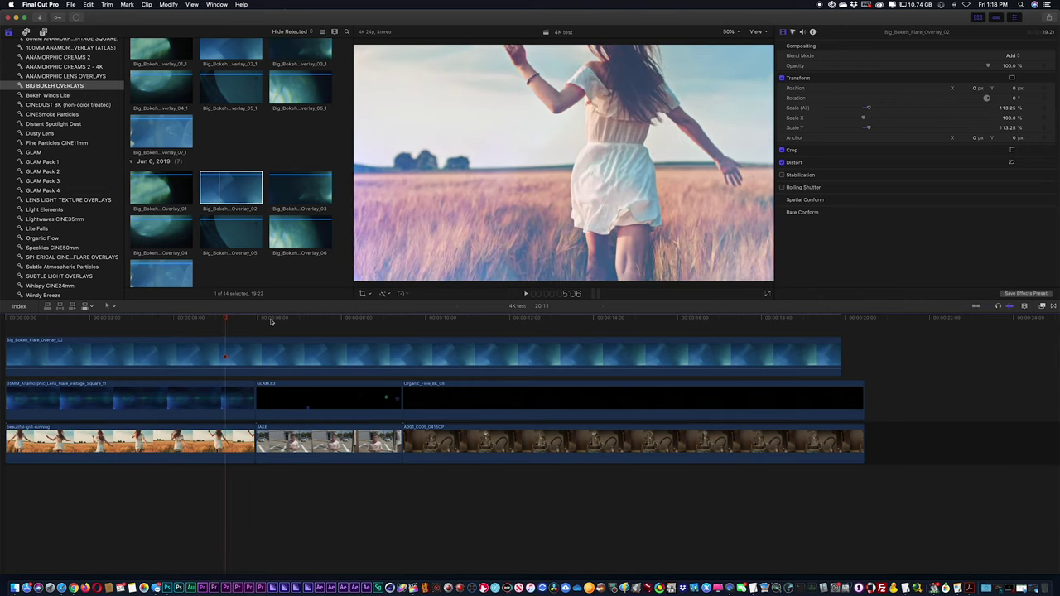